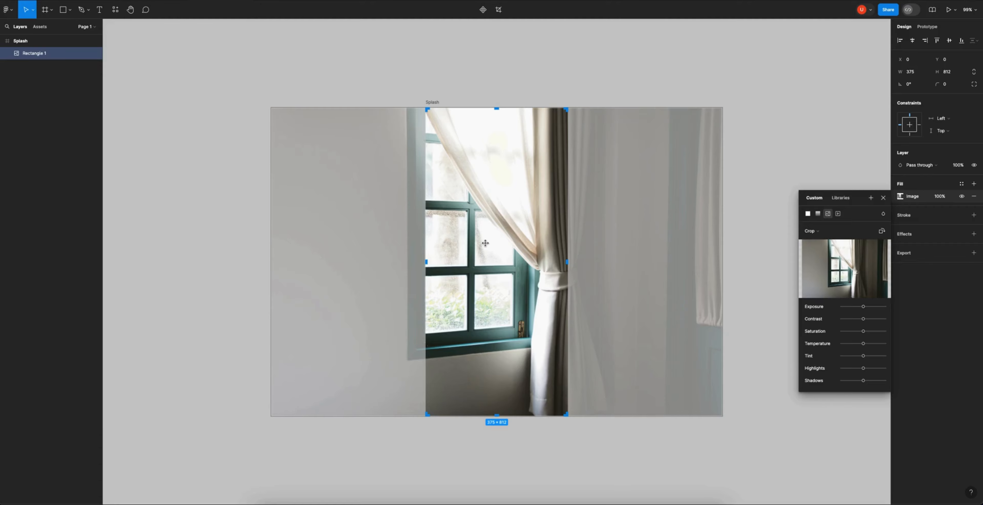
Step: Finish cropping the window photo and import the Figma logo image onto the empty canvas beside the Splash frame
{"action": "left_click", "coordinate": [559, 64]}
{"action": "left_click", "coordinate": [560, 64]}
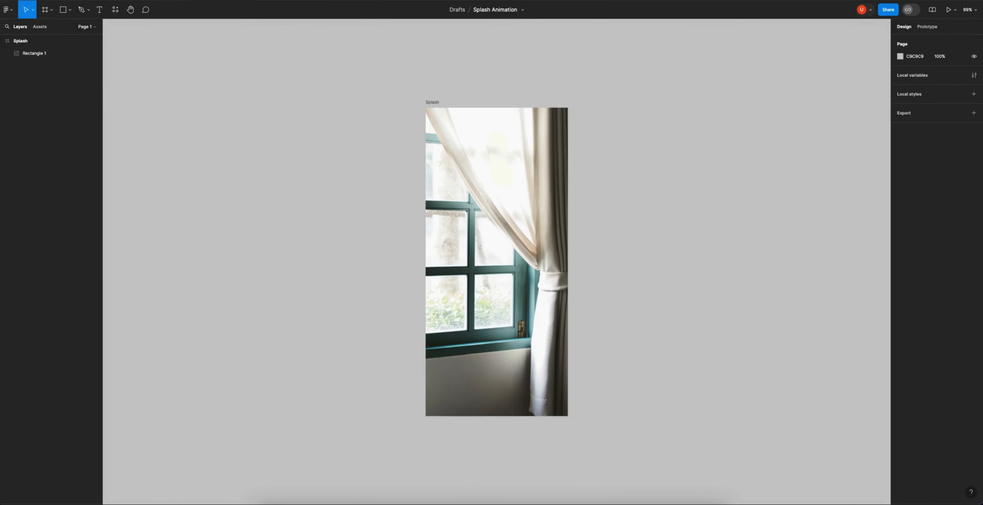
{"action": "left_click_drag", "start_coordinate": [50, 270], "coordinate": [263, 265]}
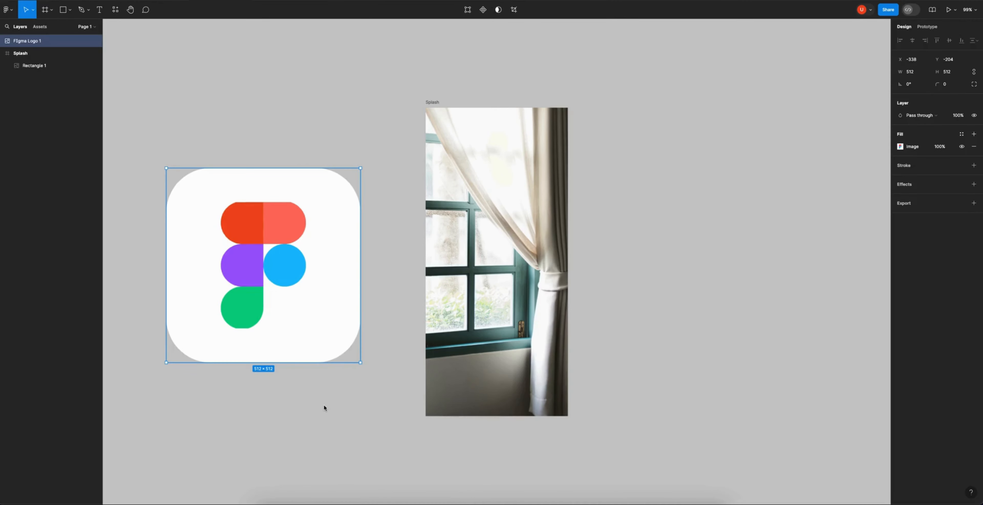
Step: Scale the Figma logo proportionally to 78 × 78
{"action": "left_click", "coordinate": [259, 426]}
{"action": "left_click", "coordinate": [231, 290]}
{"action": "key", "text": "k"}
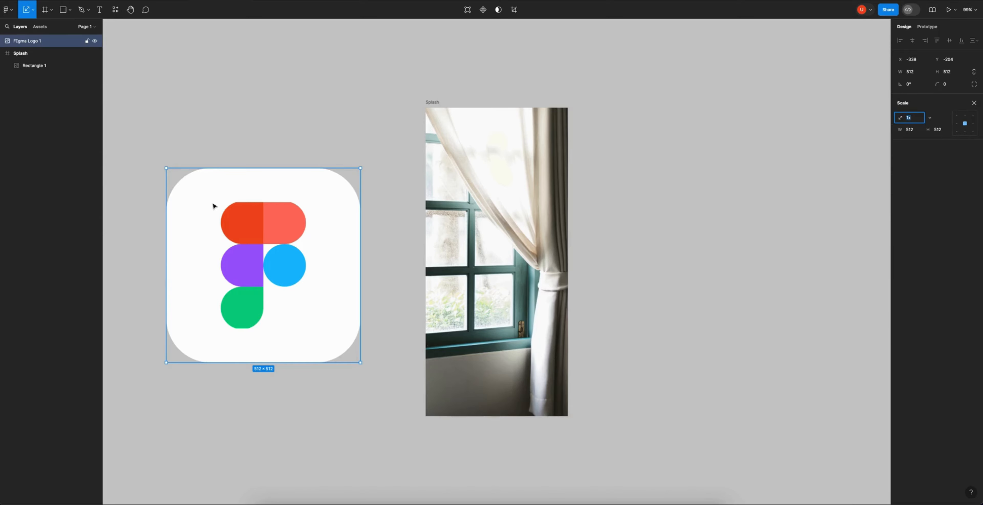
{"action": "left_click", "coordinate": [943, 129]}
{"action": "type", "text": "78"}
{"action": "key", "text": "Return"}
Step: Place the logo inside the Splash frame and center it horizontally and vertically
{"action": "left_click_drag", "start_coordinate": [266, 279], "coordinate": [507, 276]}
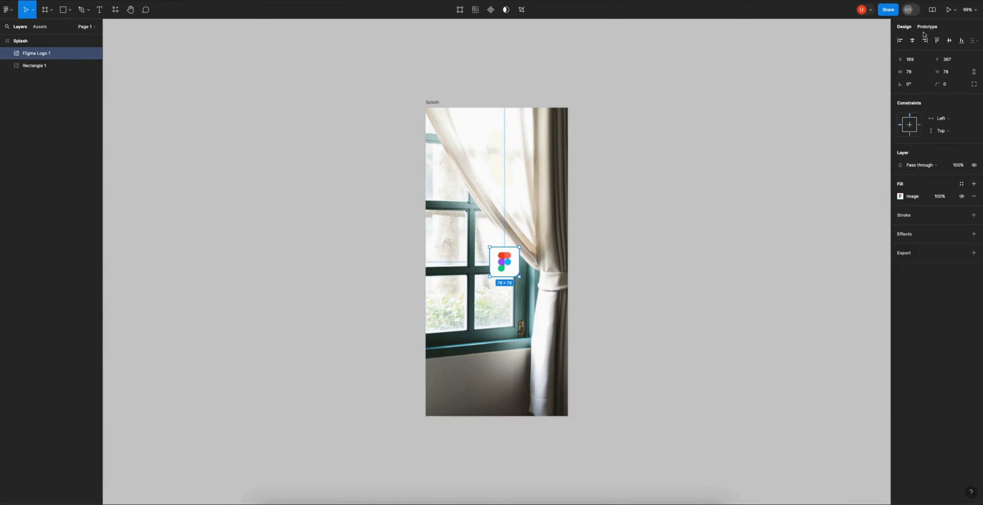
{"action": "left_click", "coordinate": [914, 44]}
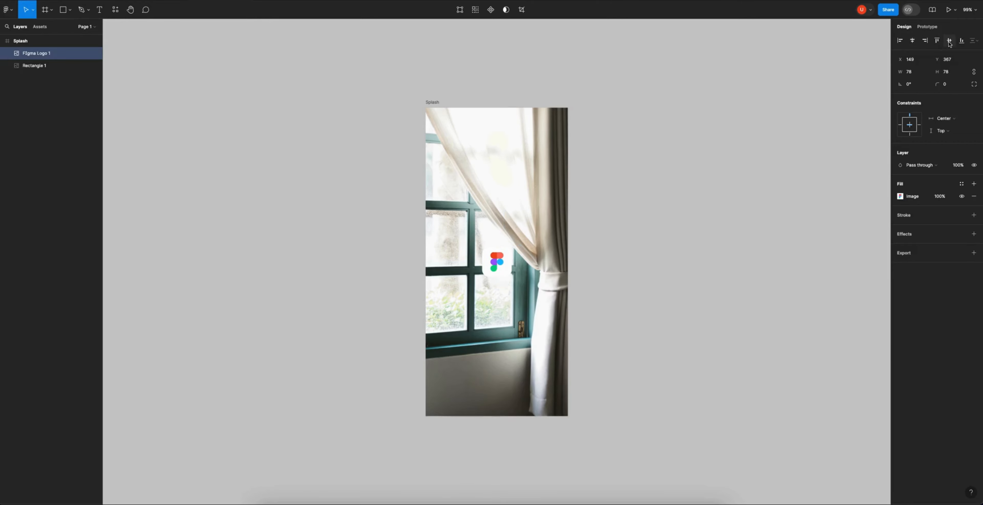
{"action": "left_click", "coordinate": [949, 41]}
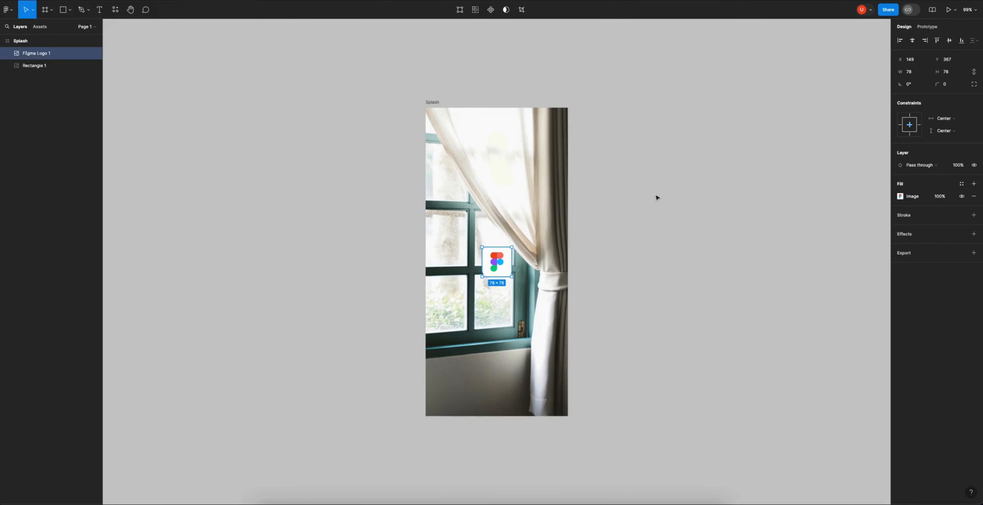
{"action": "left_click", "coordinate": [607, 209]}
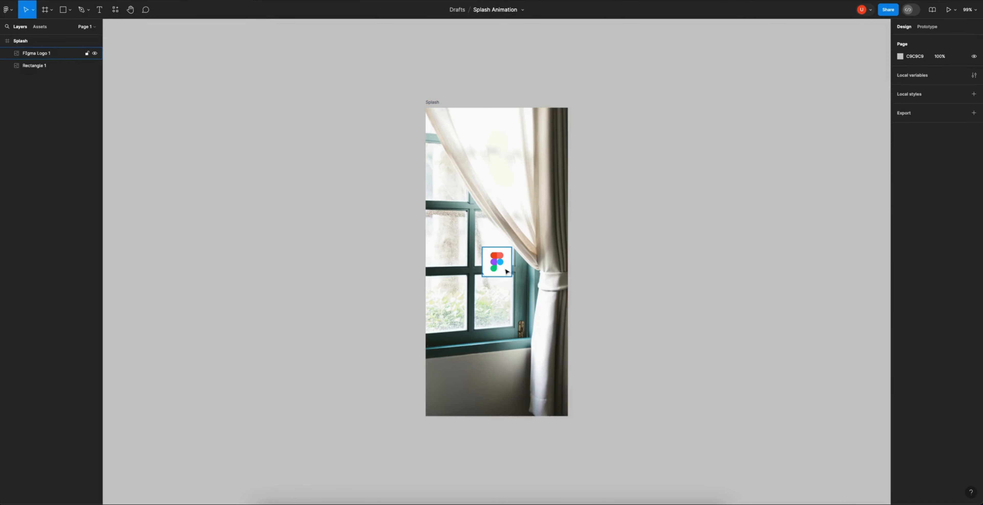
Step: Move the logo straight up in large steps until it sits just above the Splash frame at Y -83
{"action": "left_click", "coordinate": [497, 268]}
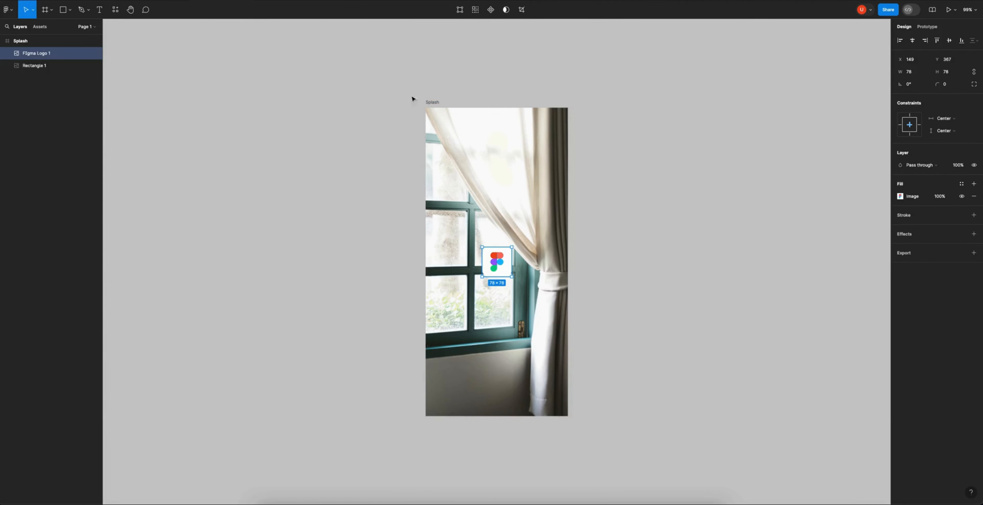
{"action": "key", "text": "shift+Up"}
{"action": "key", "text": "shift+Up"}
{"action": "key", "text": "shift+Up"}
{"action": "key", "text": "shift+Up"}
{"action": "key", "text": "shift+Up"}
{"action": "key", "text": "shift+Up"}
{"action": "key", "text": "shift+Up"}
{"action": "key", "text": "shift+Up"}
{"action": "key", "text": "shift+Up"}
{"action": "key", "text": "shift+Up"}
{"action": "key", "text": "shift+Up"}
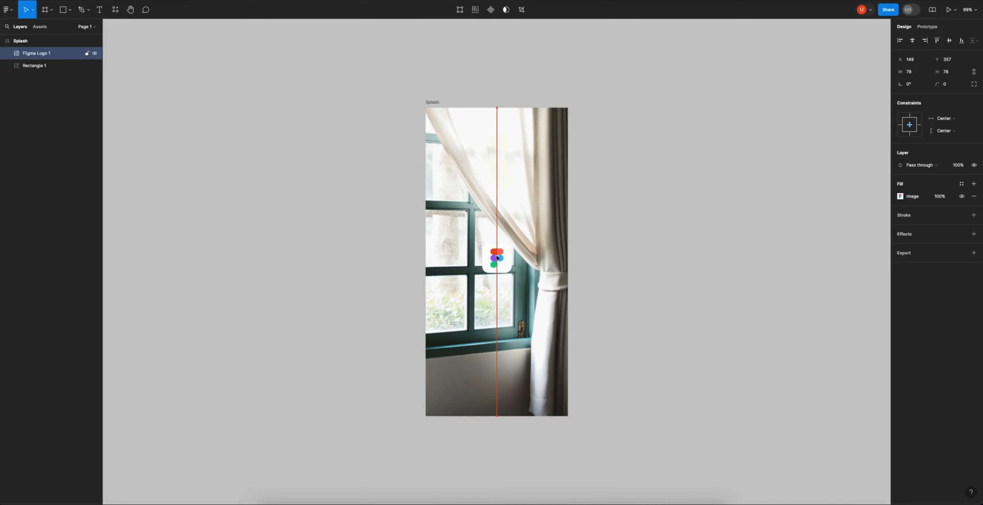
{"action": "key", "text": "shift+Up"}
{"action": "key", "text": "shift+Up"}
{"action": "key", "text": "shift+Up"}
{"action": "key", "text": "shift+Up"}
{"action": "key", "text": "shift+Up"}
{"action": "key", "text": "shift+Up"}
{"action": "key", "text": "shift+Up"}
{"action": "key", "text": "shift+Up"}
{"action": "key", "text": "shift+Up"}
{"action": "key", "text": "shift+Up"}
{"action": "key", "text": "shift+Up"}
{"action": "key", "text": "shift+Up"}
{"action": "key", "text": "shift+Up"}
{"action": "key", "text": "shift+Up"}
{"action": "key", "text": "shift+Up"}
{"action": "key", "text": "shift+Up"}
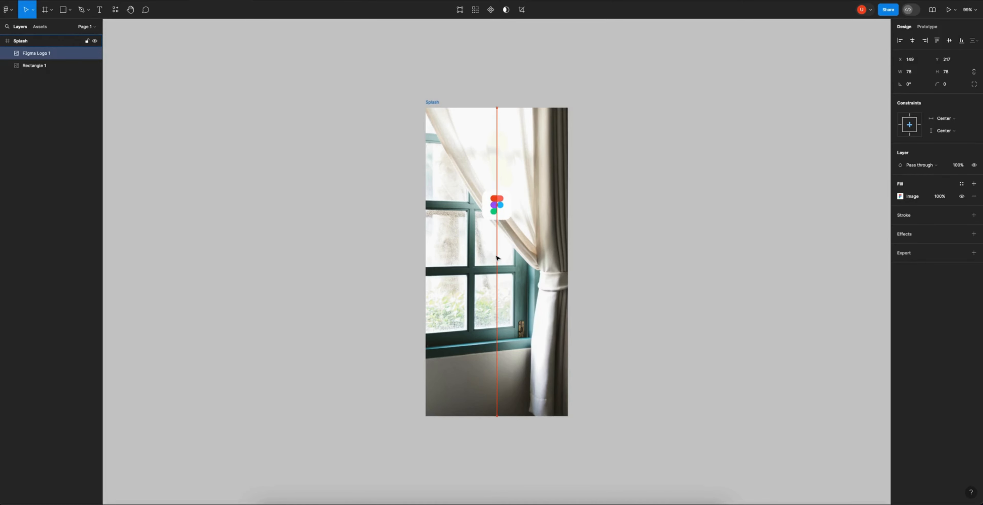
{"action": "key", "text": "shift+Up"}
{"action": "key", "text": "shift+Up"}
{"action": "key", "text": "shift+Up"}
{"action": "key", "text": "shift+Up"}
{"action": "key", "text": "shift+Up"}
{"action": "key", "text": "shift+Up"}
{"action": "key", "text": "shift+Up"}
{"action": "key", "text": "shift+Up"}
{"action": "key", "text": "shift+Up"}
{"action": "key", "text": "shift+Up"}
{"action": "key", "text": "shift+Up"}
{"action": "key", "text": "shift+Up"}
{"action": "key", "text": "shift+Up"}
{"action": "key", "text": "shift+Up"}
{"action": "key", "text": "shift+Up"}
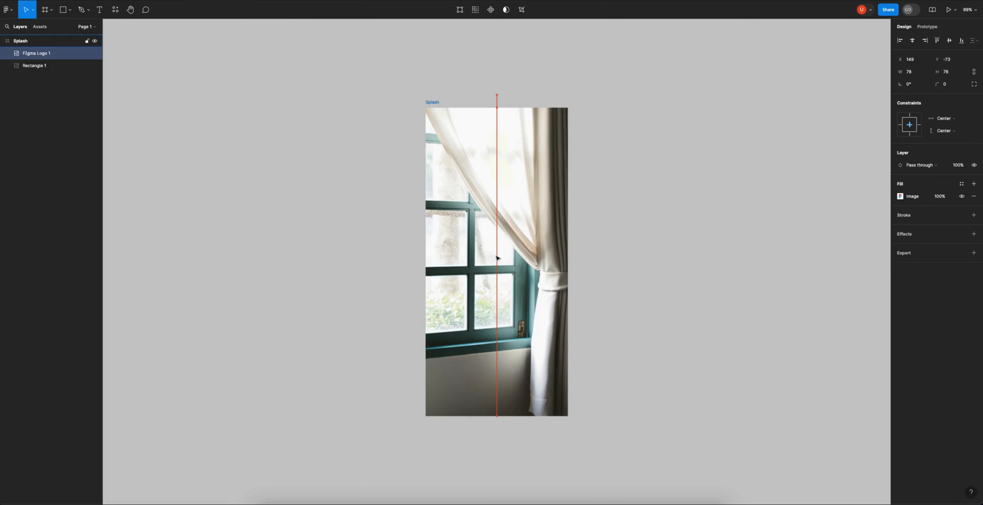
Step: Turn off Clip content on the Splash frame to inspect the logo above it, and turn clipping back on
{"action": "left_click", "coordinate": [9, 44]}
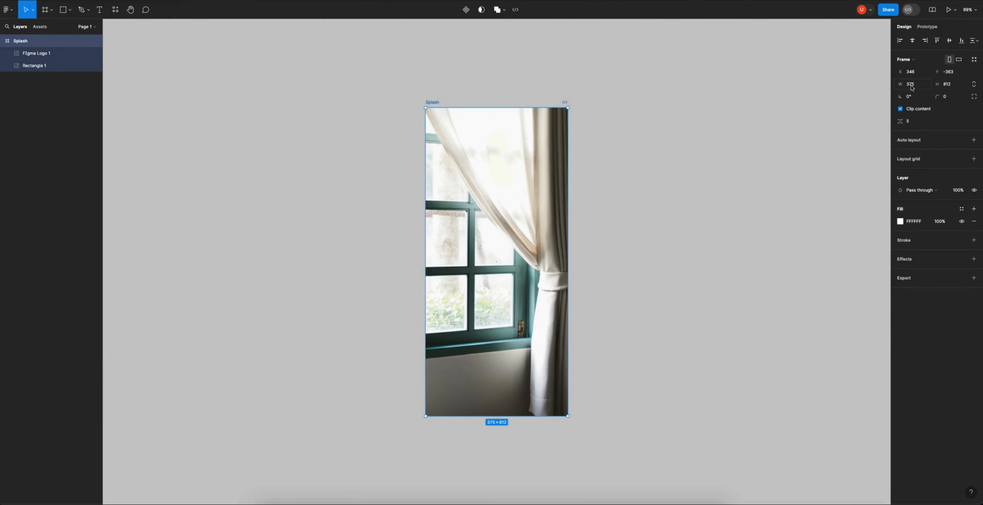
{"action": "left_click", "coordinate": [902, 110]}
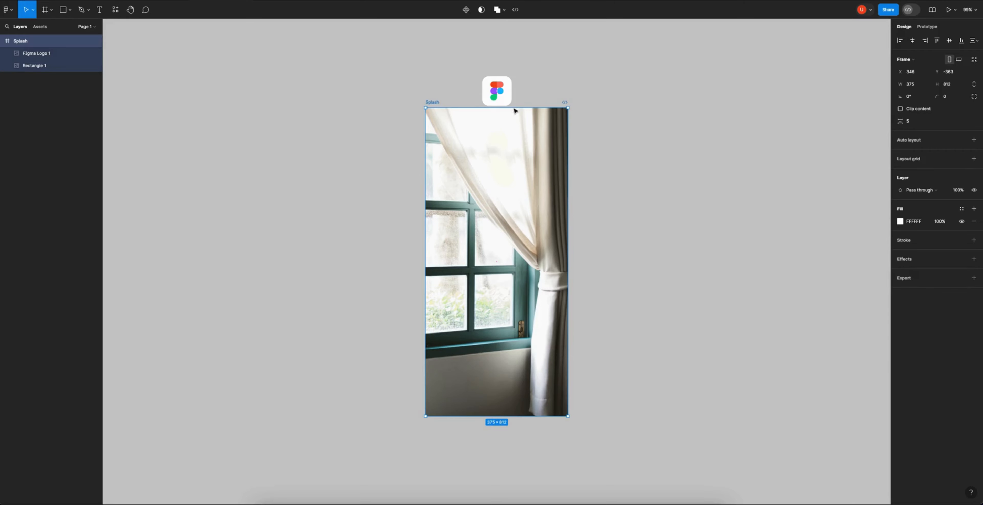
{"action": "left_click", "coordinate": [504, 103]}
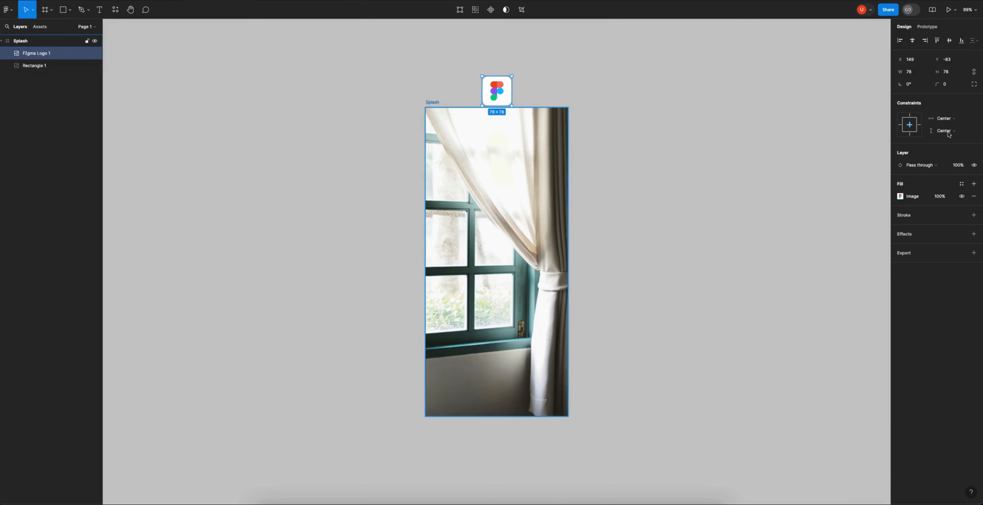
{"action": "left_click", "coordinate": [432, 102]}
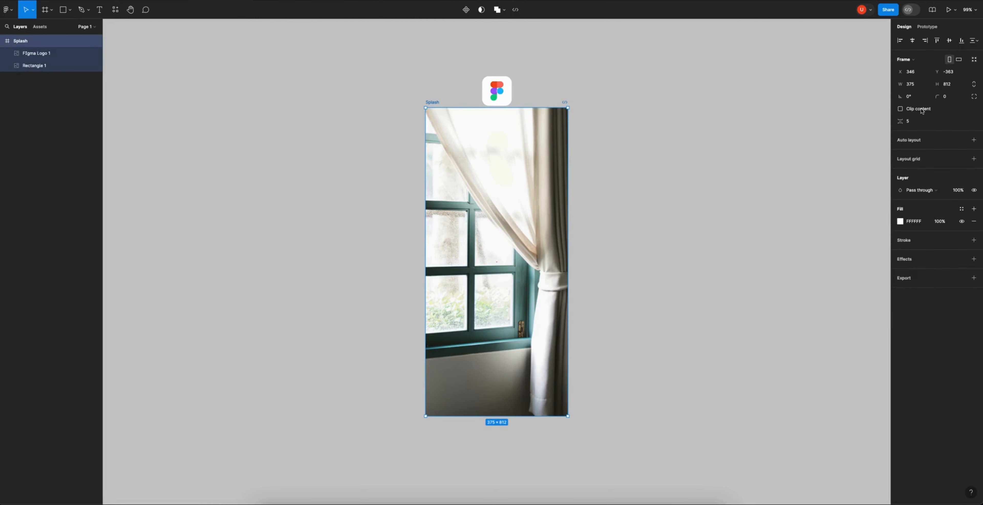
{"action": "left_click", "coordinate": [922, 110]}
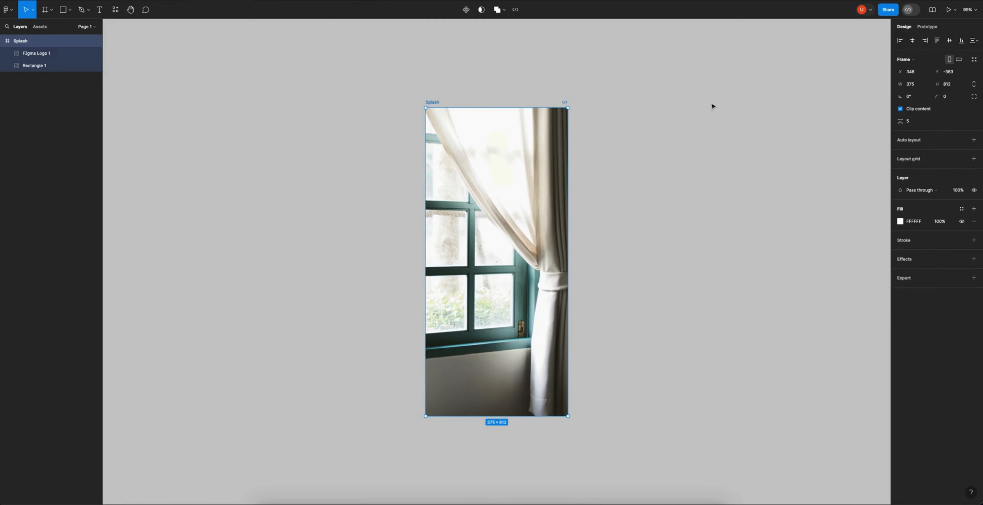
{"action": "left_click", "coordinate": [697, 108]}
Step: Duplicate the Splash frame and place the copy 60 px to the right of the original
{"action": "scroll", "coordinate": [633, 182], "scroll_direction": "right", "scroll_amount": 2}
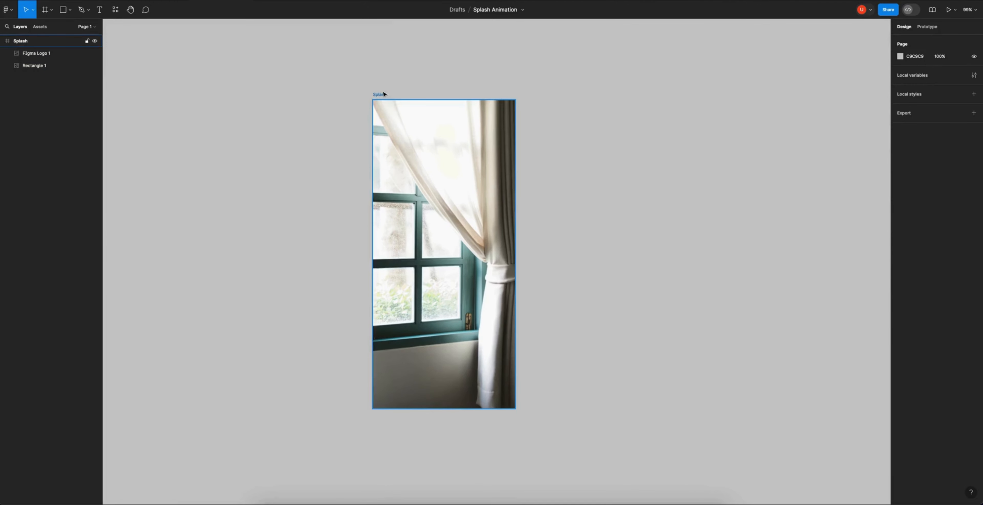
{"action": "left_click_drag", "start_coordinate": [381, 95], "coordinate": [546, 106]}
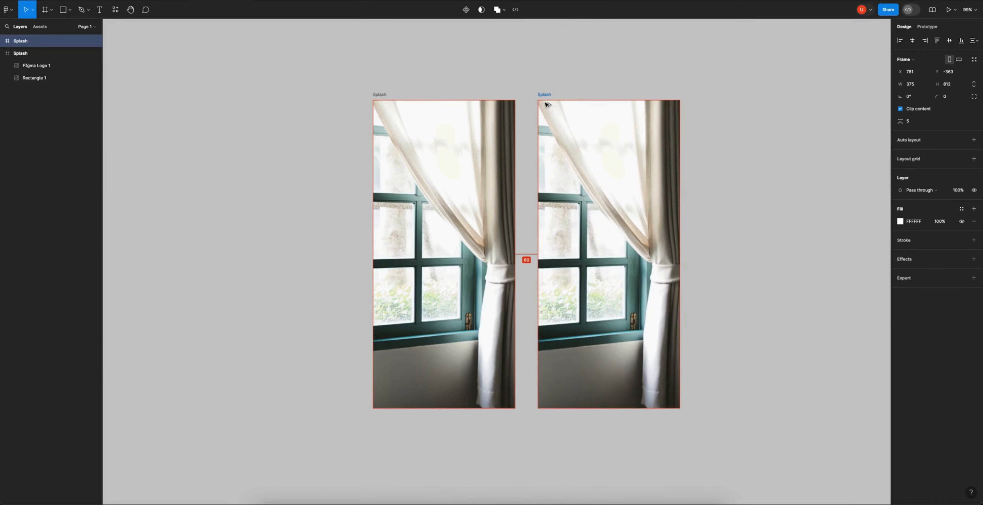
{"action": "left_click", "coordinate": [562, 69]}
{"action": "scroll", "coordinate": [563, 76], "scroll_direction": "right", "scroll_amount": 2}
{"action": "scroll", "coordinate": [563, 76], "scroll_direction": "right", "scroll_amount": 2}
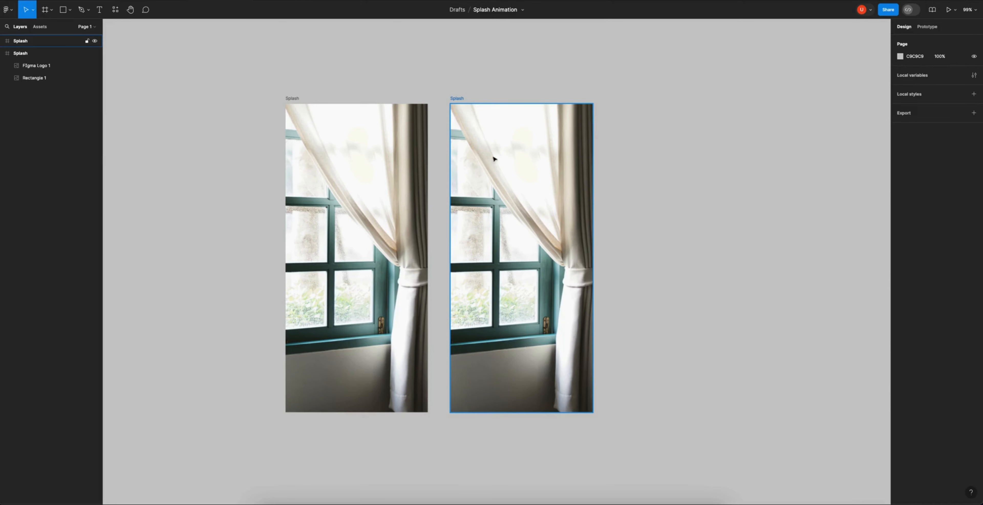
Step: Move the logo in the duplicated Splash frame down into the frame and center it vertically
{"action": "left_click", "coordinate": [464, 102]}
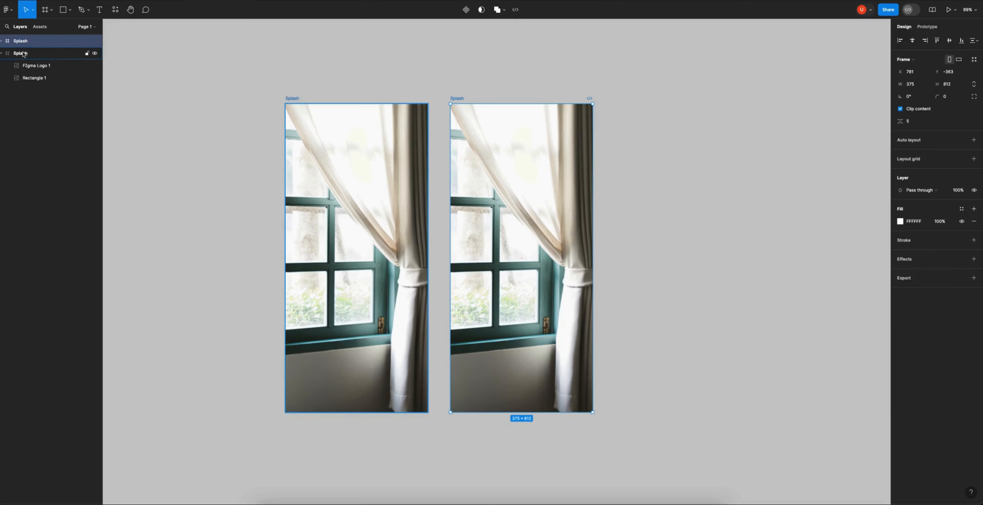
{"action": "left_click", "coordinate": [3, 41]}
{"action": "left_click", "coordinate": [24, 54]}
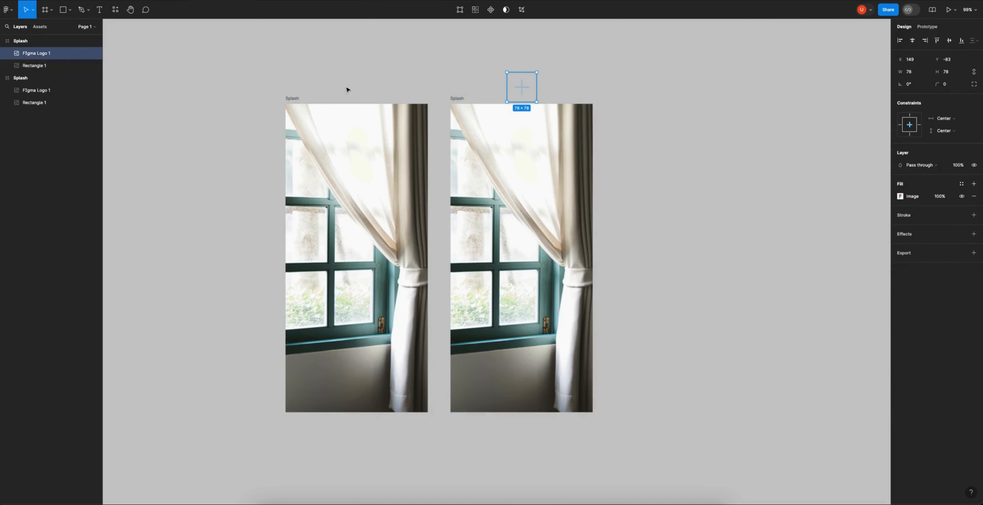
{"action": "key", "text": "shift+Down"}
{"action": "key", "text": "shift+Down"}
{"action": "key", "text": "shift+Down"}
{"action": "key", "text": "shift+Down"}
{"action": "key", "text": "shift+Down"}
{"action": "key", "text": "shift+Down"}
{"action": "key", "text": "shift+Down"}
{"action": "key", "text": "shift+Down"}
{"action": "key", "text": "shift+Down"}
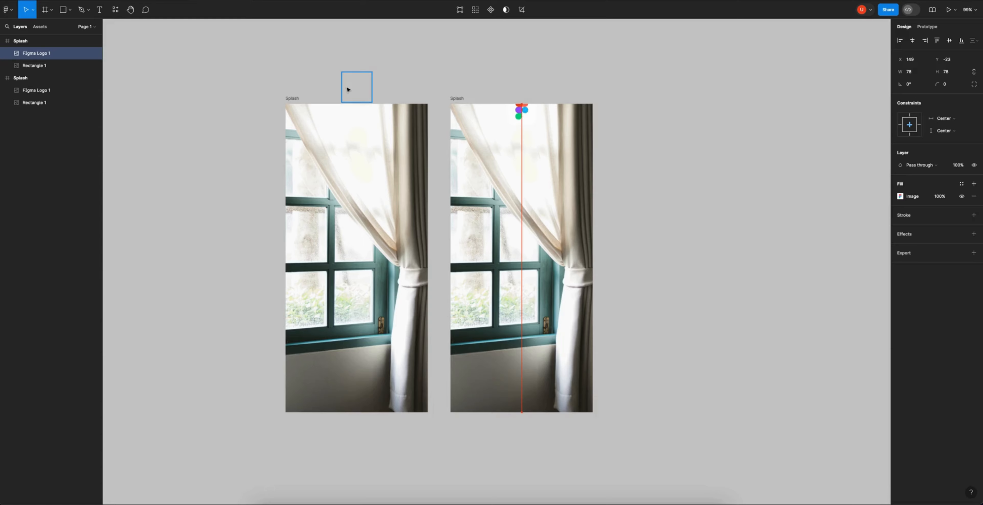
{"action": "key", "text": "shift+Down"}
{"action": "key", "text": "shift+Down"}
{"action": "key", "text": "shift+Down"}
{"action": "key", "text": "shift+Down"}
{"action": "key", "text": "shift+Down"}
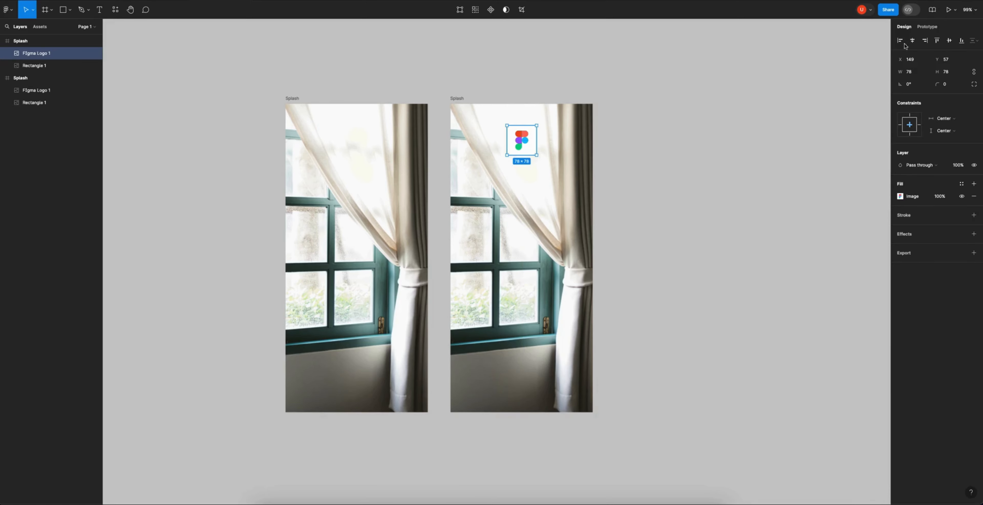
{"action": "left_click", "coordinate": [949, 41]}
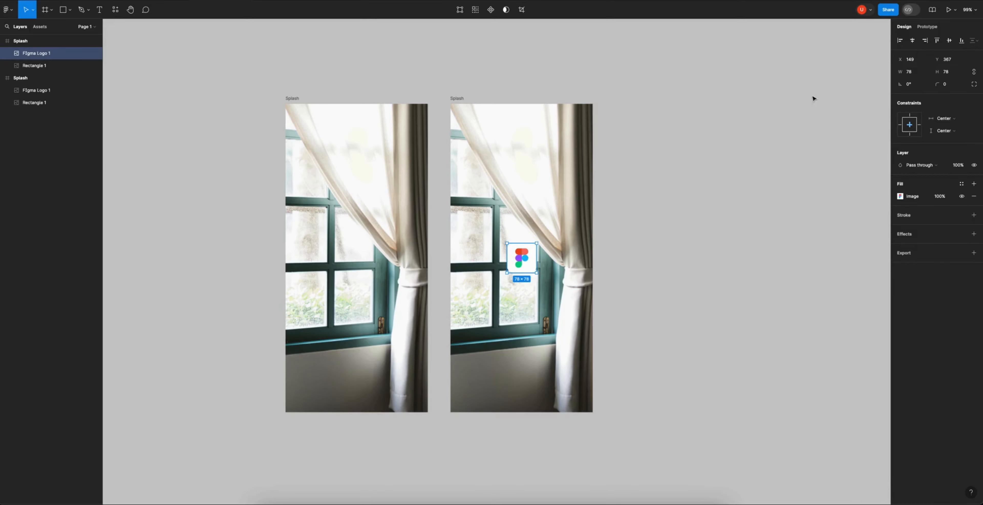
{"action": "left_click", "coordinate": [709, 119]}
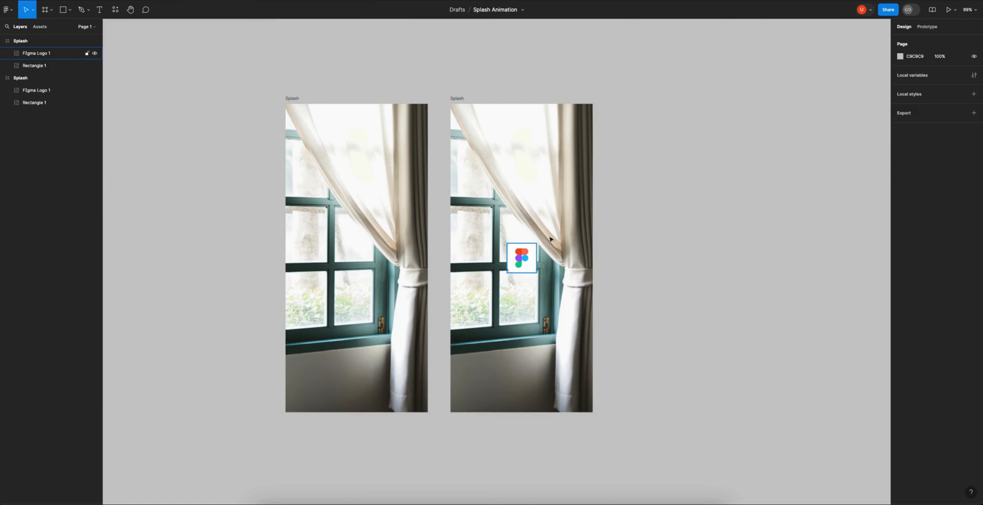
{"action": "left_click", "coordinate": [525, 247]}
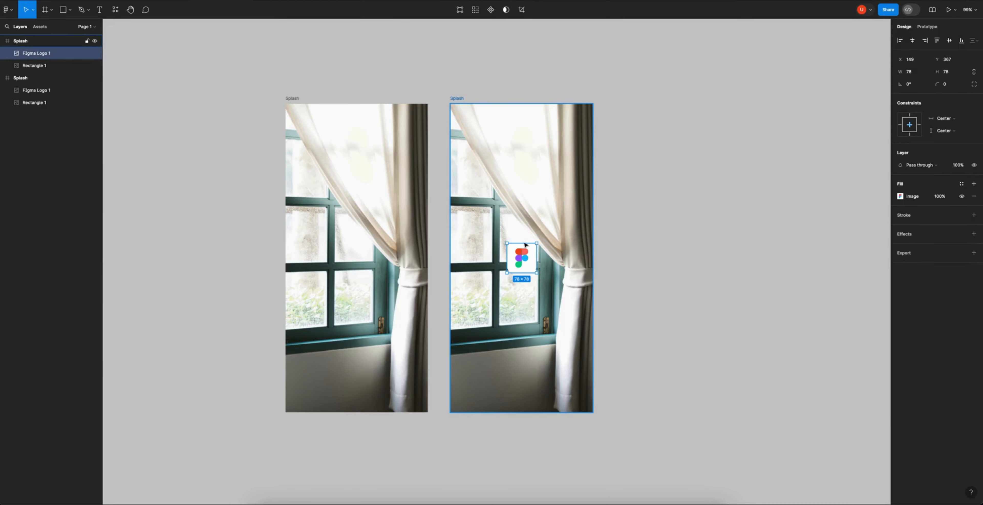
{"action": "left_click", "coordinate": [684, 223]}
Step: Lower the exposure of the duplicated frame's window photo slightly and raise its saturation slightly
{"action": "left_click", "coordinate": [536, 193]}
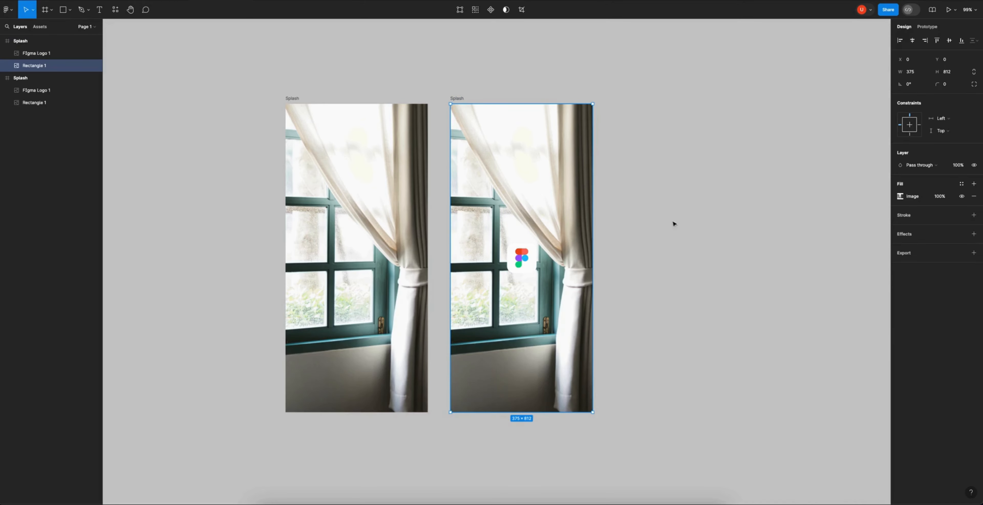
{"action": "left_click", "coordinate": [900, 196]}
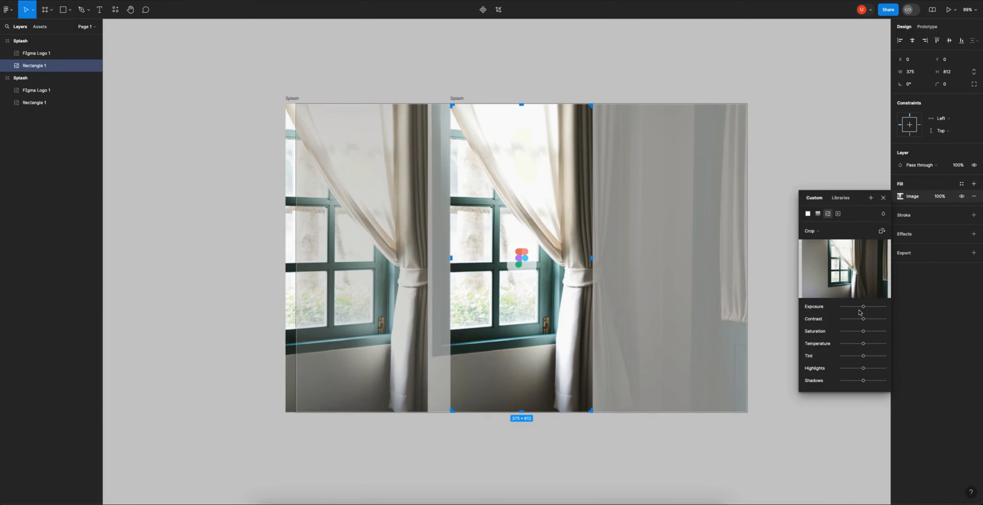
{"action": "left_click_drag", "start_coordinate": [864, 306], "coordinate": [859, 307]}
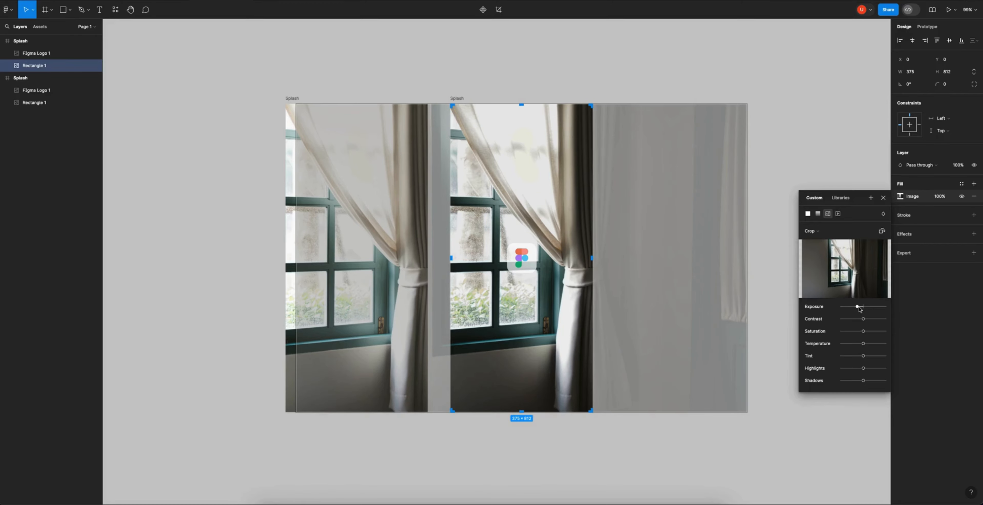
{"action": "left_click_drag", "start_coordinate": [863, 331], "coordinate": [869, 319]}
{"action": "left_click", "coordinate": [796, 99]}
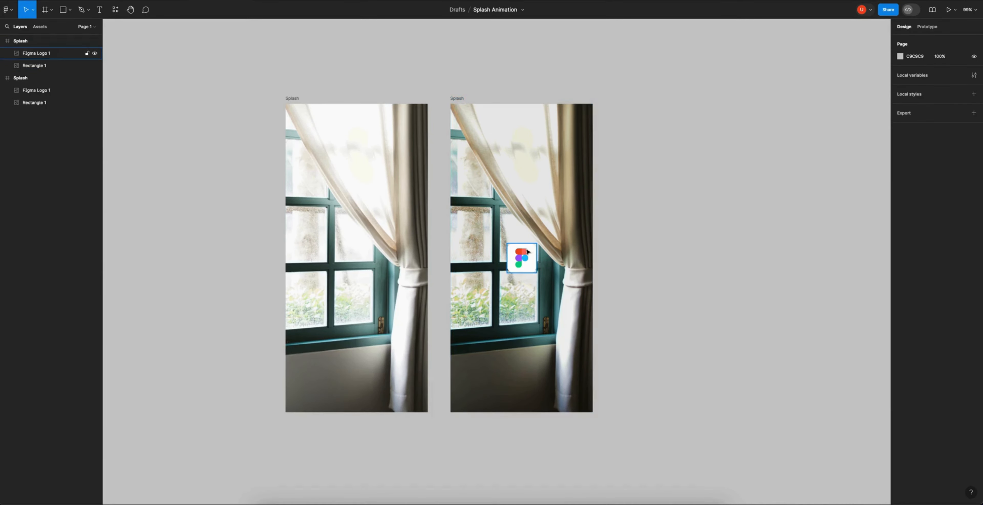
{"action": "left_click", "coordinate": [520, 261]}
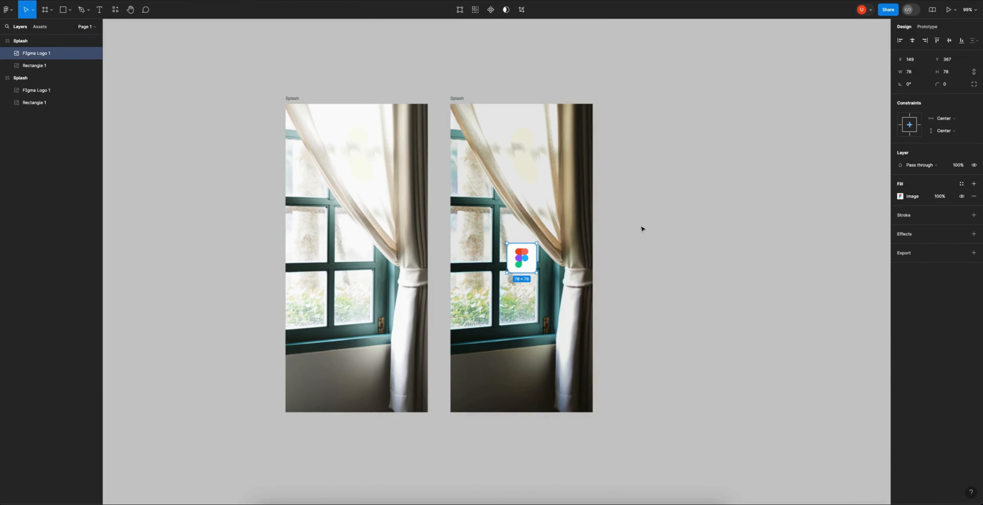
{"action": "left_click", "coordinate": [611, 247]}
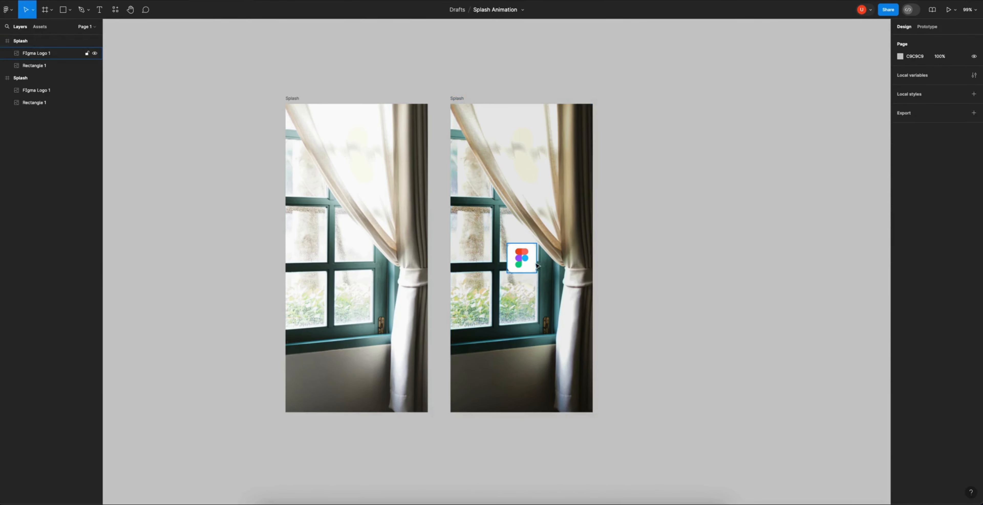
{"action": "left_click", "coordinate": [520, 255]}
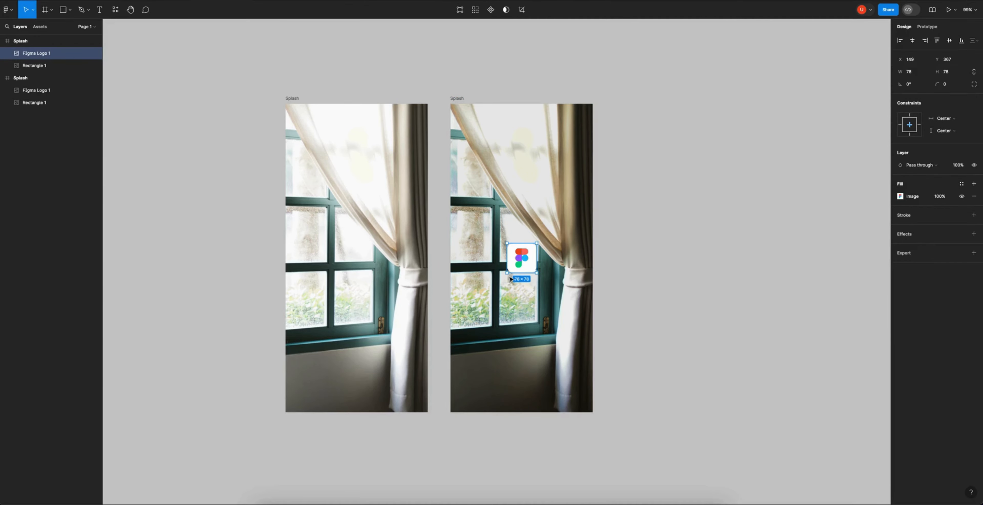
{"action": "left_click", "coordinate": [681, 206]}
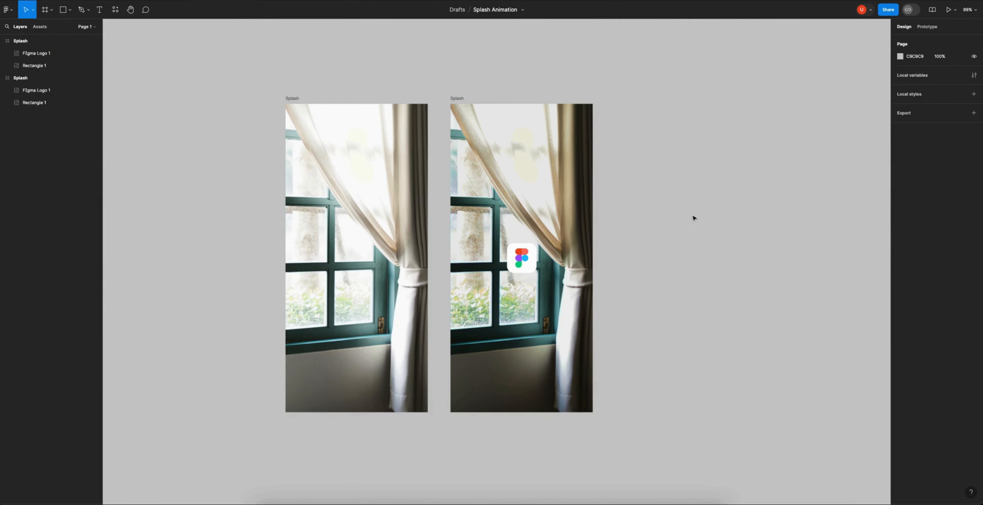
{"action": "scroll", "coordinate": [687, 216], "scroll_direction": "right", "scroll_amount": 2}
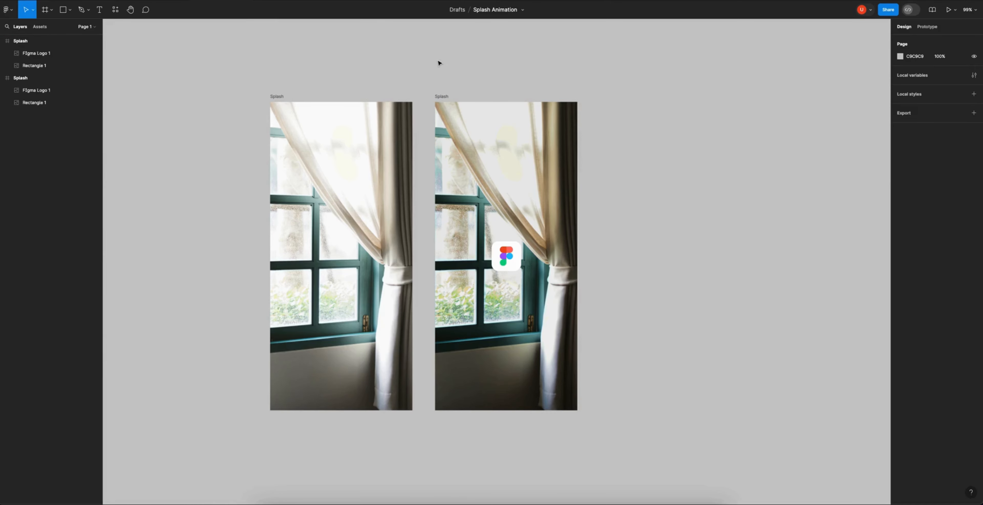
Step: Connect the first Splash frame to the second with an After delay interaction and set the delay to 300 ms
{"action": "left_click", "coordinate": [275, 96]}
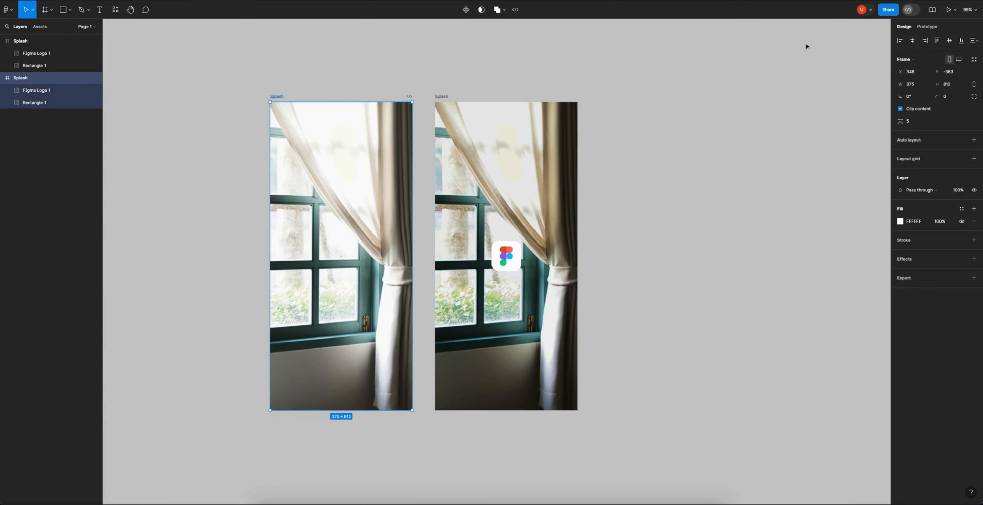
{"action": "left_click", "coordinate": [927, 27]}
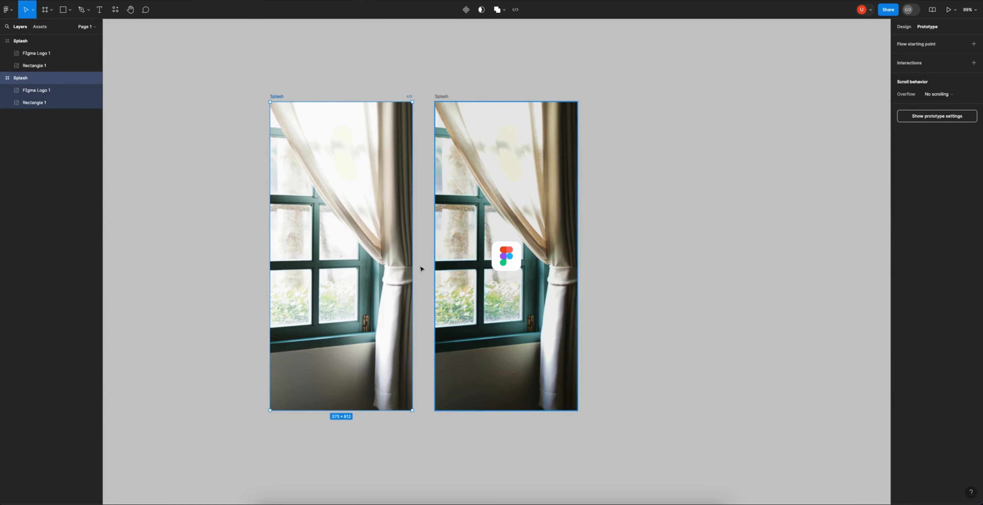
{"action": "left_click_drag", "start_coordinate": [412, 255], "coordinate": [441, 260]}
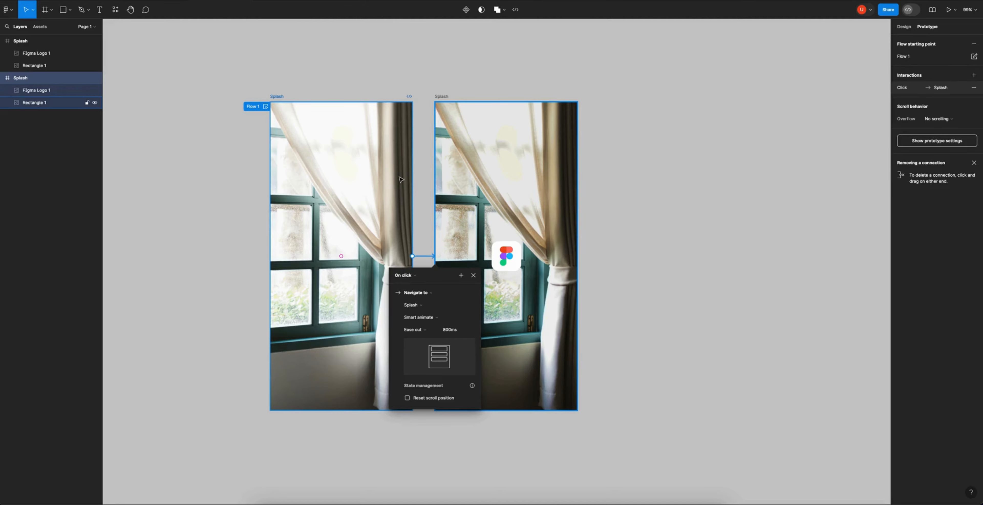
{"action": "left_click", "coordinate": [414, 275]}
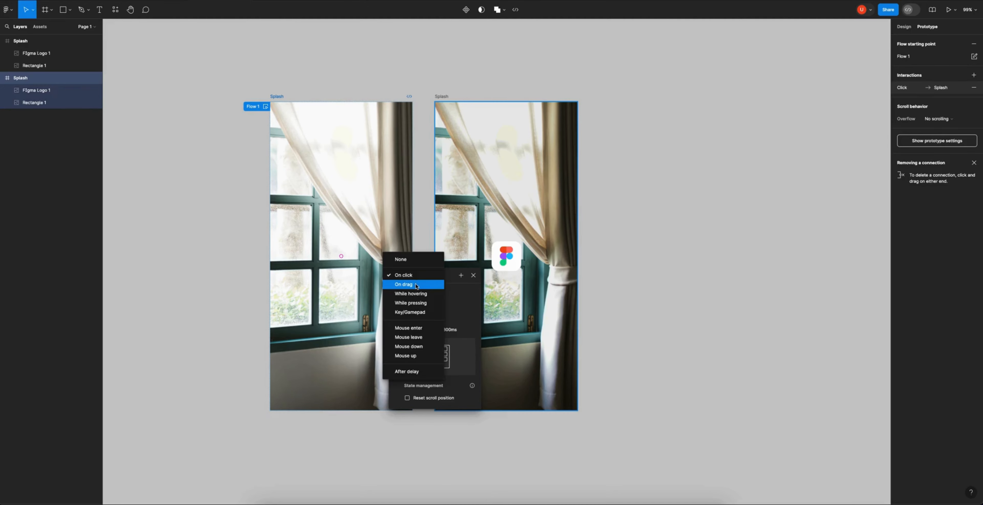
{"action": "left_click", "coordinate": [407, 371]}
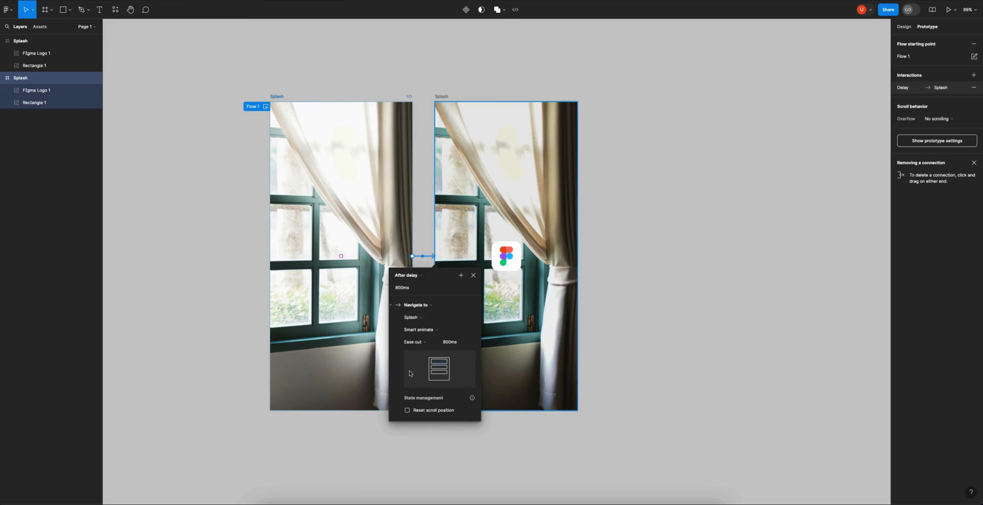
{"action": "left_click", "coordinate": [403, 287]}
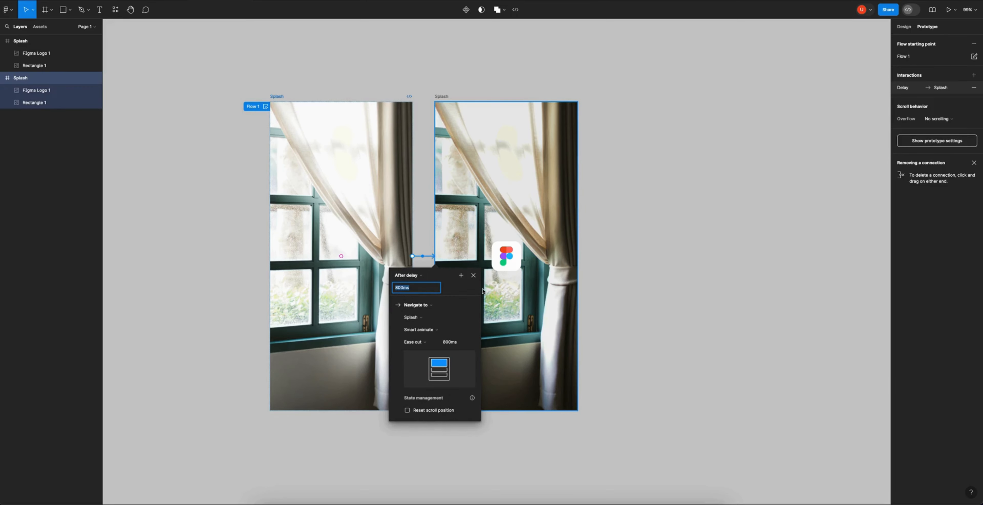
{"action": "type", "text": "300"}
{"action": "key", "text": "Return"}
Step: Set the connection's animation to Smart animate with Ease in and out easing and a 900 ms duration
{"action": "left_click", "coordinate": [452, 344]}
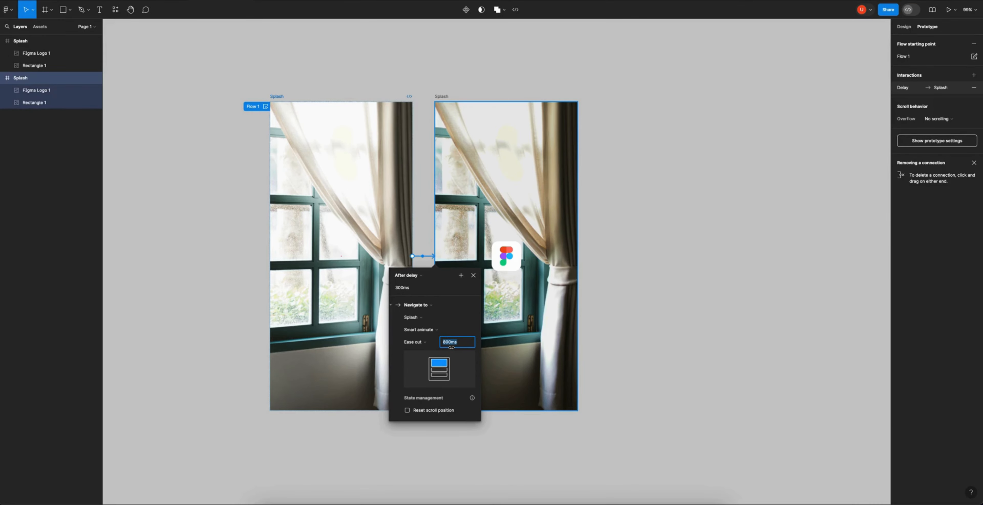
{"action": "key", "text": "Up"}
{"action": "left_click", "coordinate": [428, 331]}
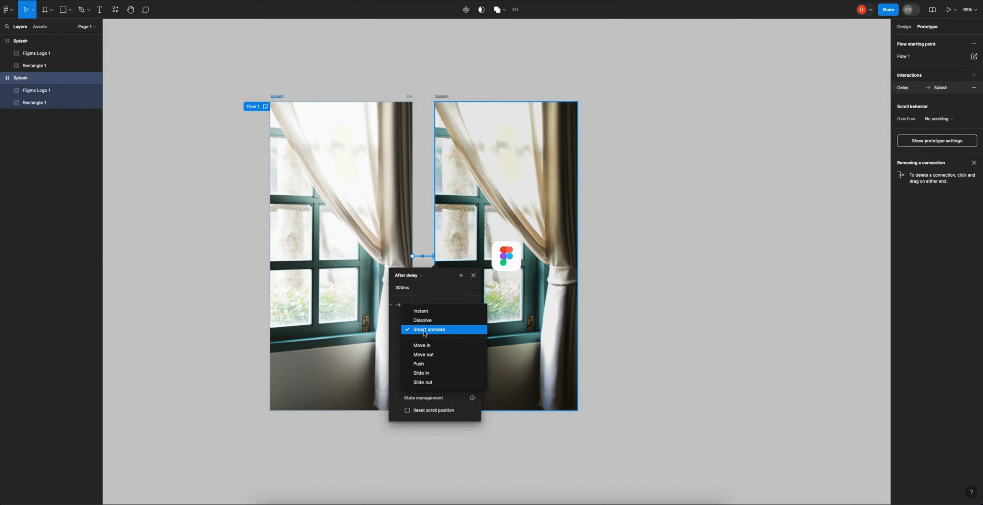
{"action": "left_click", "coordinate": [425, 330]}
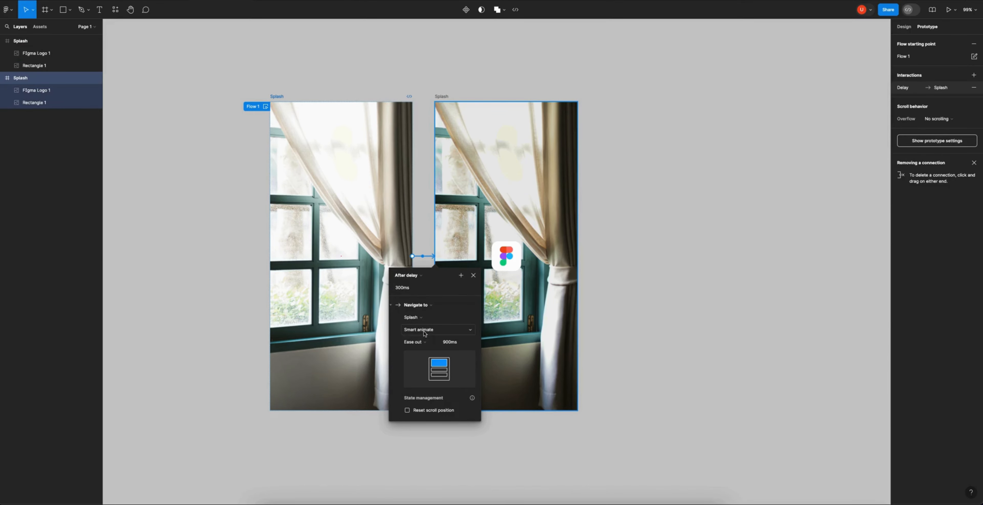
{"action": "left_click", "coordinate": [424, 346]}
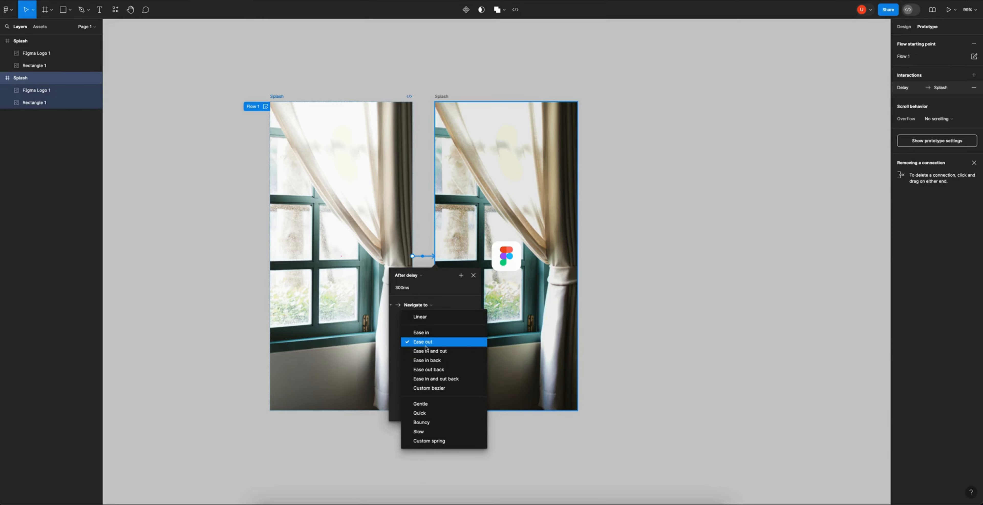
{"action": "left_click", "coordinate": [428, 351]}
{"action": "left_click", "coordinate": [652, 116]}
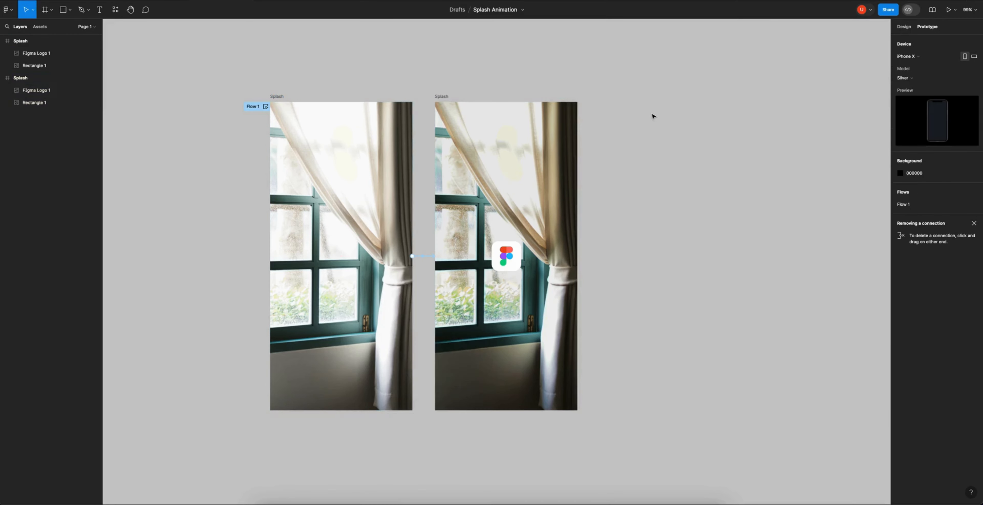
Step: Rename the flow starting point of the first frame to "Splash Screen"
{"action": "double_click", "coordinate": [253, 107]}
{"action": "type", "text": "Splash"}
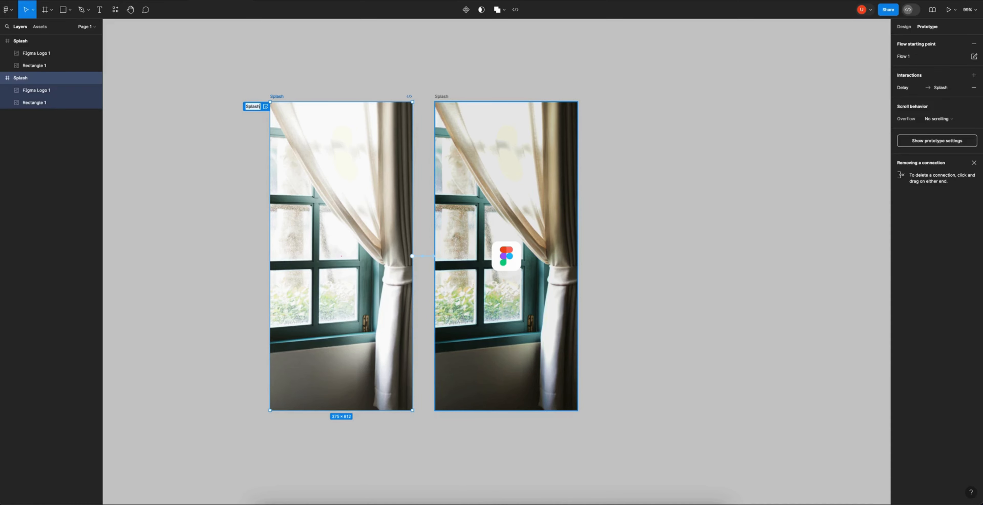
{"action": "type", "text": " Screen"}
{"action": "key", "text": "Return"}
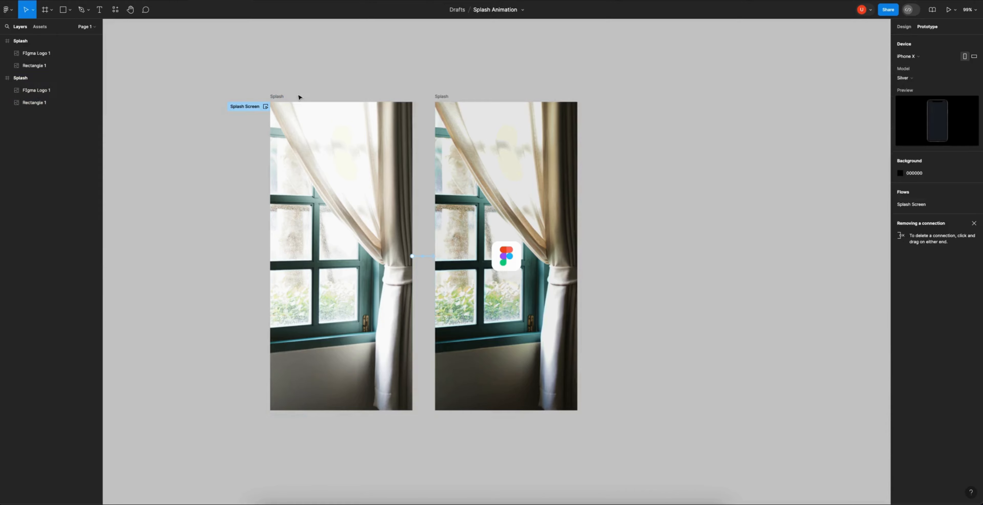
Step: Preview the Splash Screen flow, review the settings of the connection between the frames, and replay the preview
{"action": "key", "text": "shift+space"}
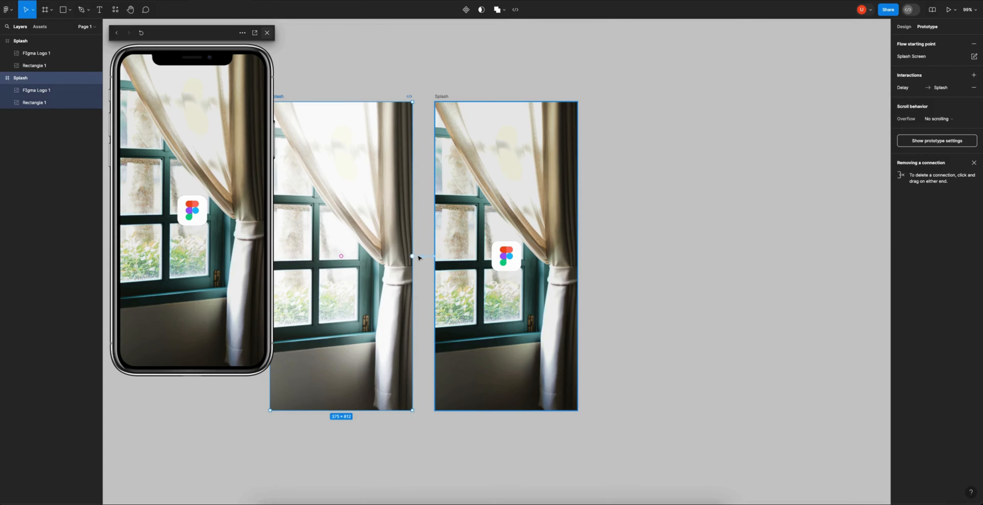
{"action": "key", "text": "Escape"}
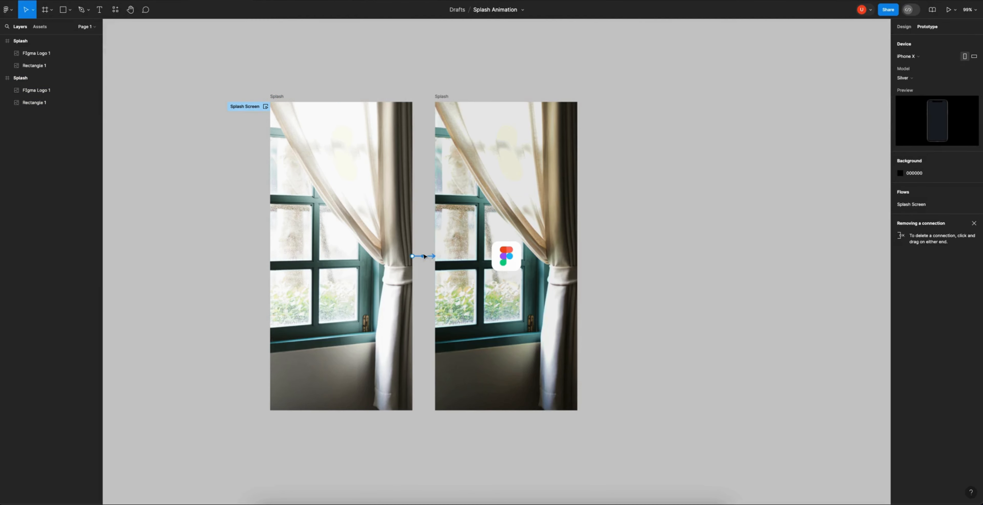
{"action": "left_click", "coordinate": [425, 256]}
{"action": "left_click", "coordinate": [424, 256]}
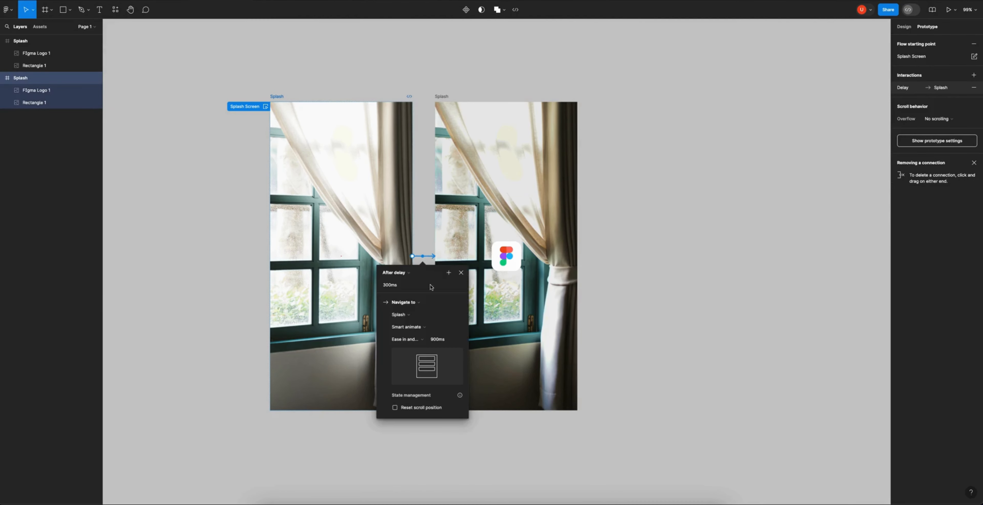
{"action": "left_click", "coordinate": [441, 341]}
{"action": "left_click", "coordinate": [289, 100]}
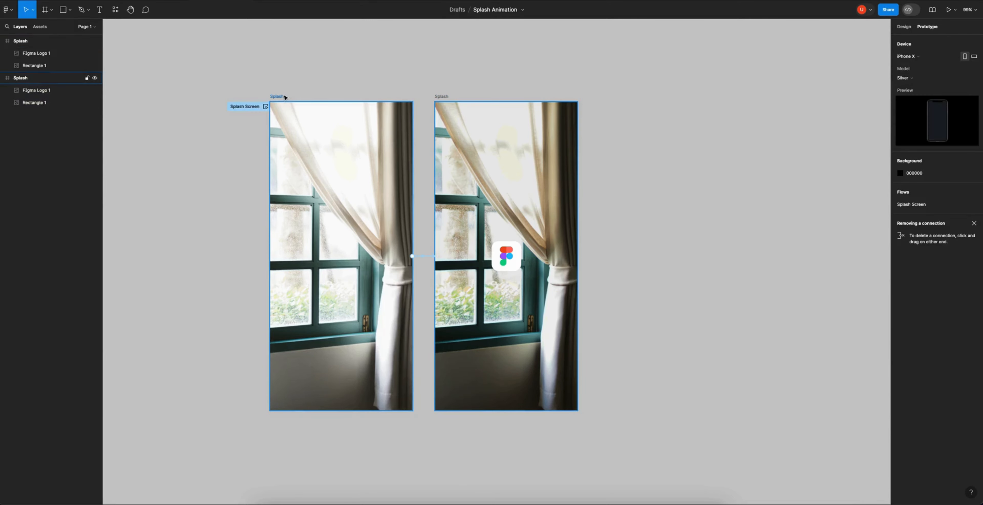
{"action": "left_click", "coordinate": [290, 101]}
{"action": "key", "text": "shift+space"}
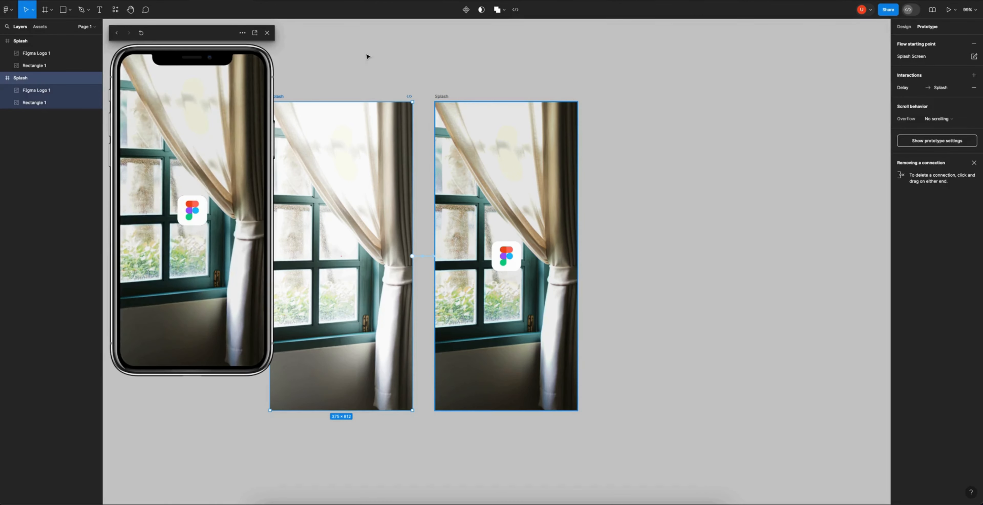
{"action": "left_click", "coordinate": [268, 32]}
{"action": "left_click", "coordinate": [341, 51]}
Step: Duplicate the second Splash frame and place the copy to its right with the same spacing as between the first two
{"action": "left_click_drag", "start_coordinate": [667, 205], "coordinate": [641, 208]}
{"action": "left_click_drag", "start_coordinate": [418, 101], "coordinate": [582, 101]}
{"action": "left_click", "coordinate": [404, 57]}
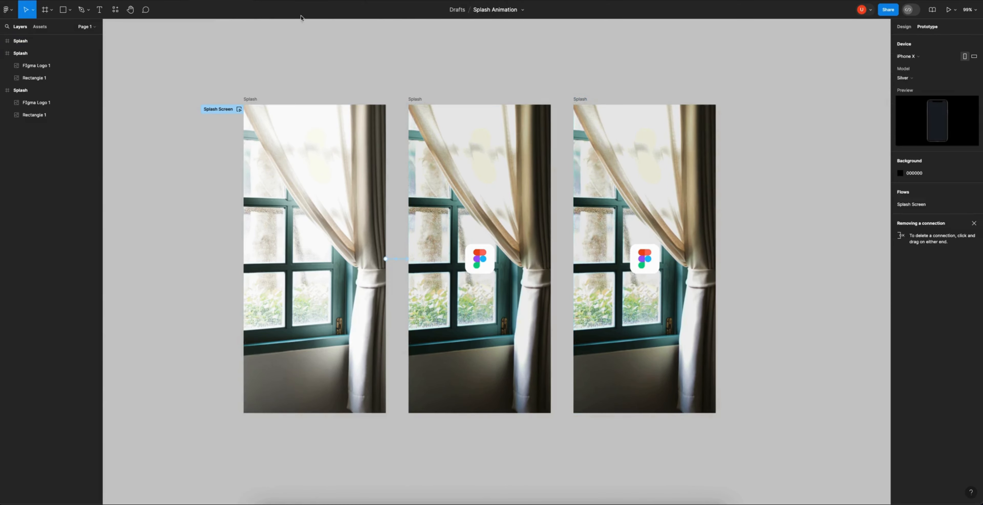
Step: Move the logo in the third Splash frame to its upper-left area, 25 px from the left edge and 55 px from the top
{"action": "left_click", "coordinate": [168, 0]}
{"action": "scroll", "coordinate": [754, 149], "scroll_direction": "right", "scroll_amount": 2}
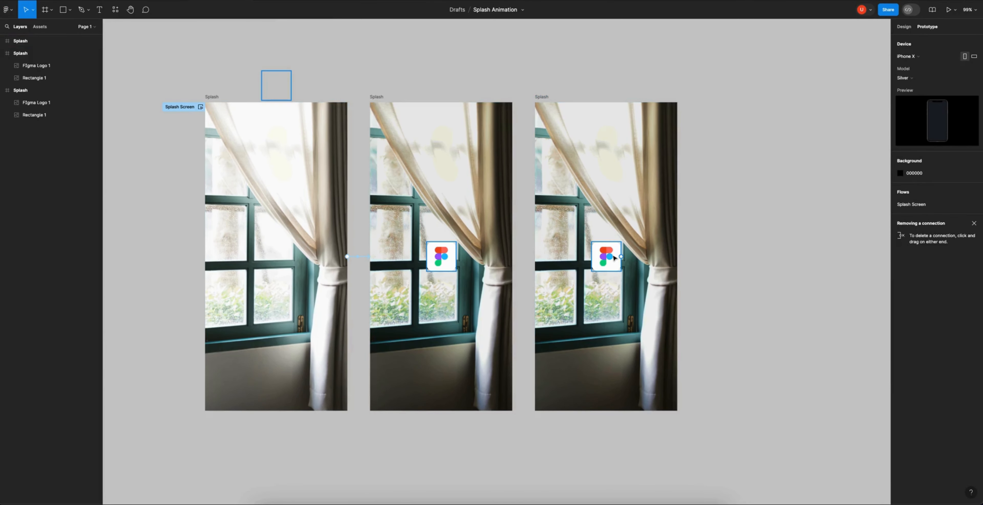
{"action": "left_click_drag", "start_coordinate": [608, 250], "coordinate": [561, 127]}
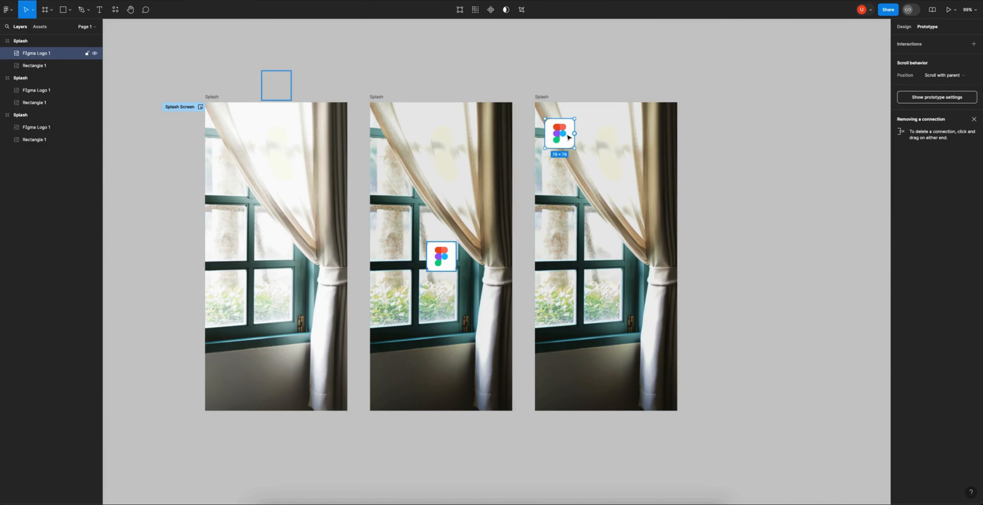
{"action": "key", "text": "alt+Left"}
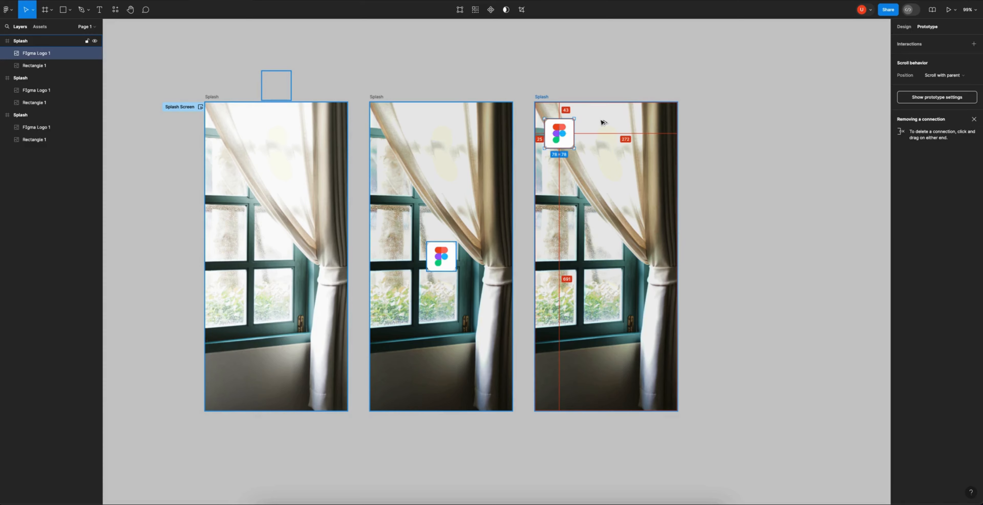
{"action": "key", "text": "alt+Down"}
{"action": "key", "text": "alt+Down"}
{"action": "key", "text": "alt+Down"}
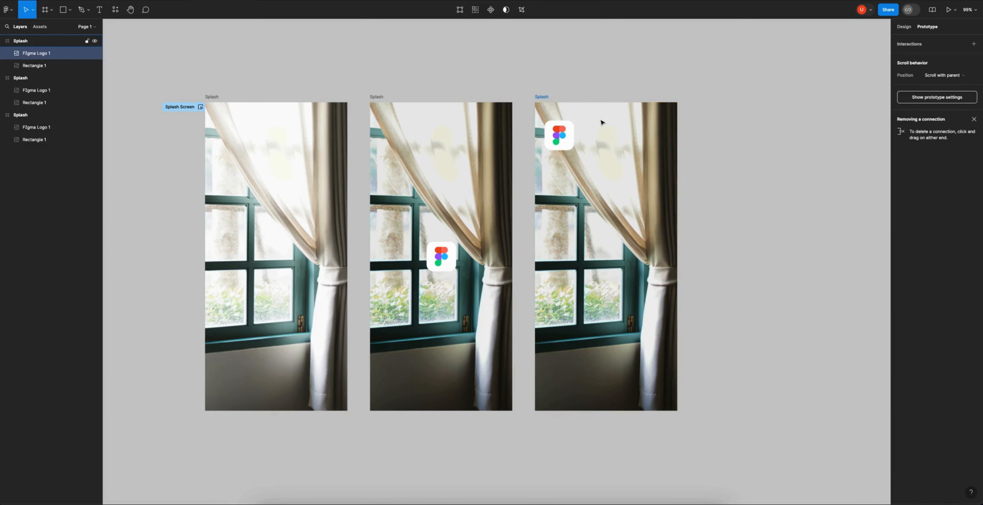
{"action": "key", "text": "alt+Down"}
{"action": "key", "text": "alt+Down"}
{"action": "key", "text": "alt+Down"}
{"action": "key", "text": "alt+Down"}
{"action": "key", "text": "alt+Down"}
{"action": "key", "text": "alt+Down"}
{"action": "key", "text": "alt+Down"}
{"action": "key", "text": "alt+Down"}
{"action": "key", "text": "alt+Down"}
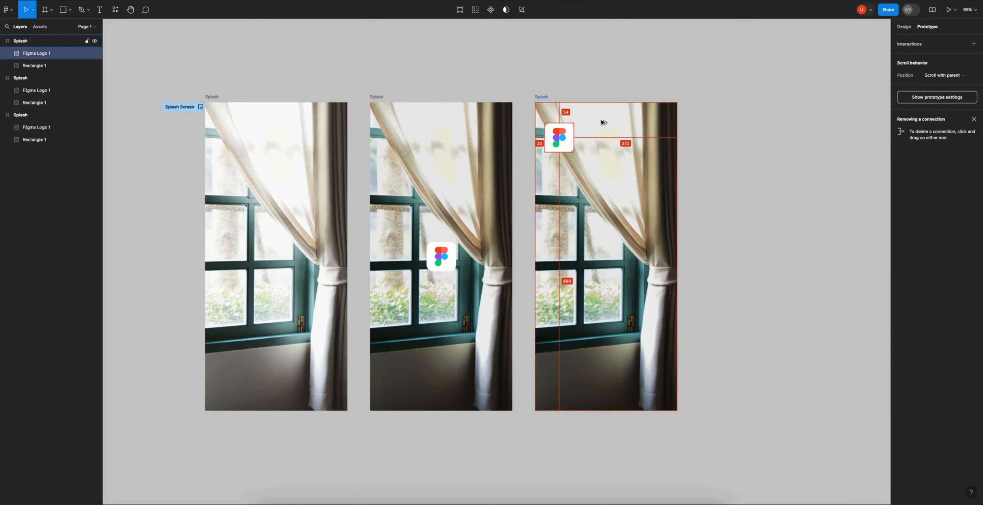
{"action": "key", "text": "alt"}
{"action": "key", "text": "alt"}
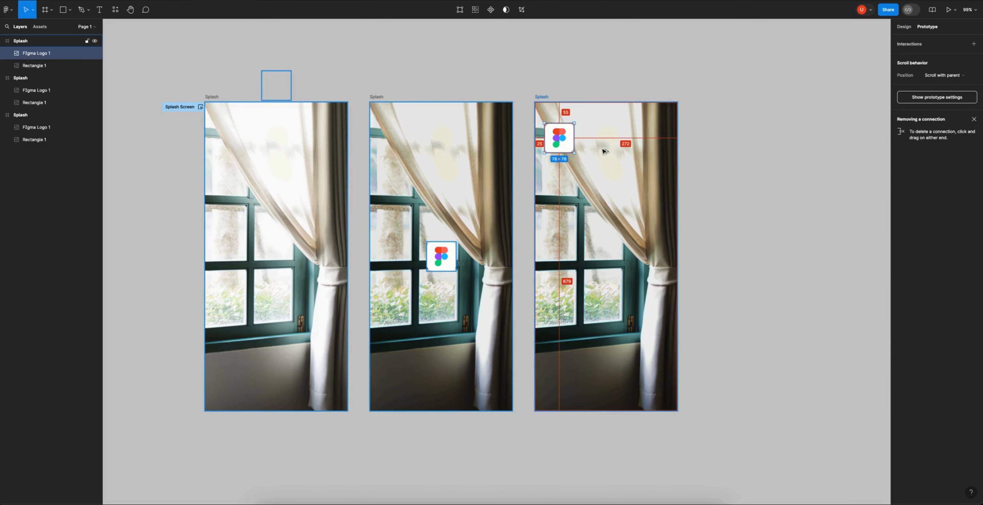
{"action": "left_click", "coordinate": [710, 172]}
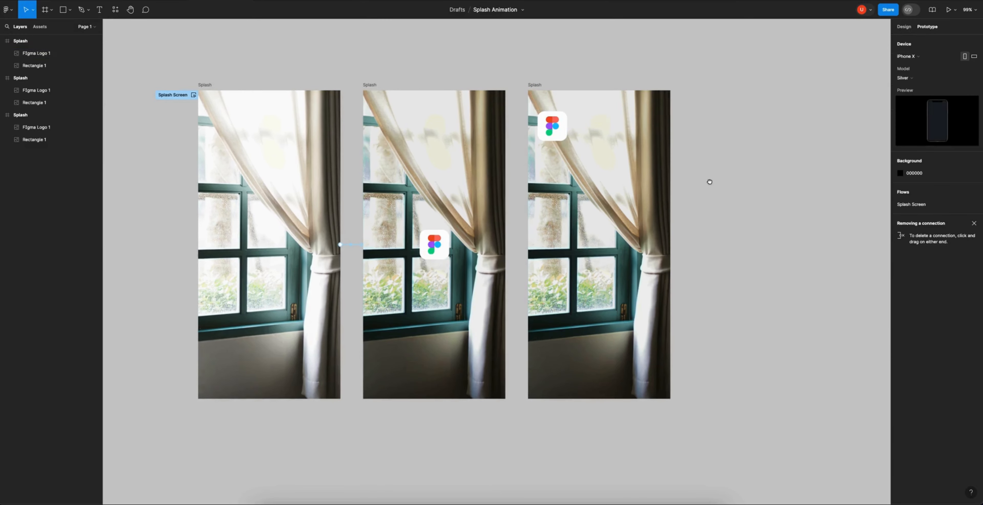
Step: Scale the logo in the third Splash frame to a height of 58, anchored at its top-left corner
{"action": "left_click", "coordinate": [552, 126]}
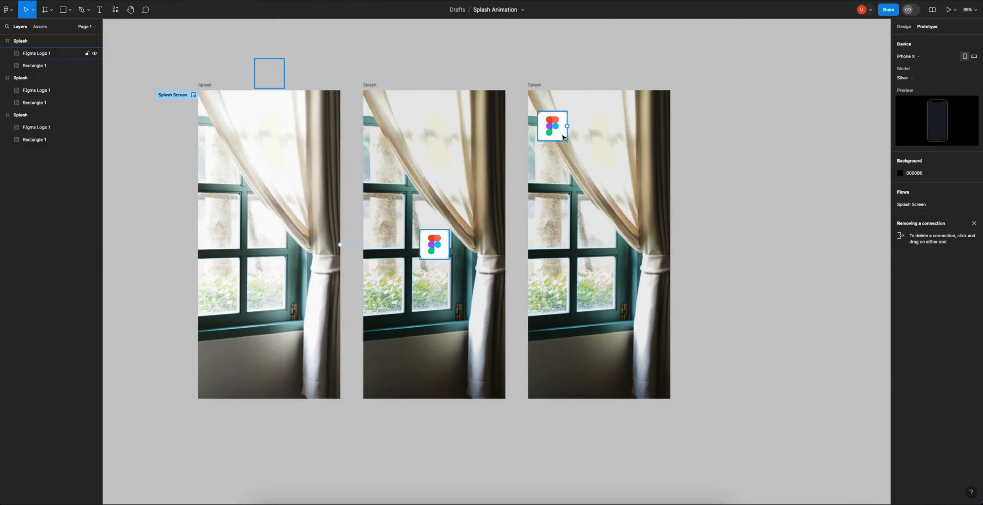
{"action": "left_click", "coordinate": [904, 26]}
{"action": "left_click", "coordinate": [130, 0]}
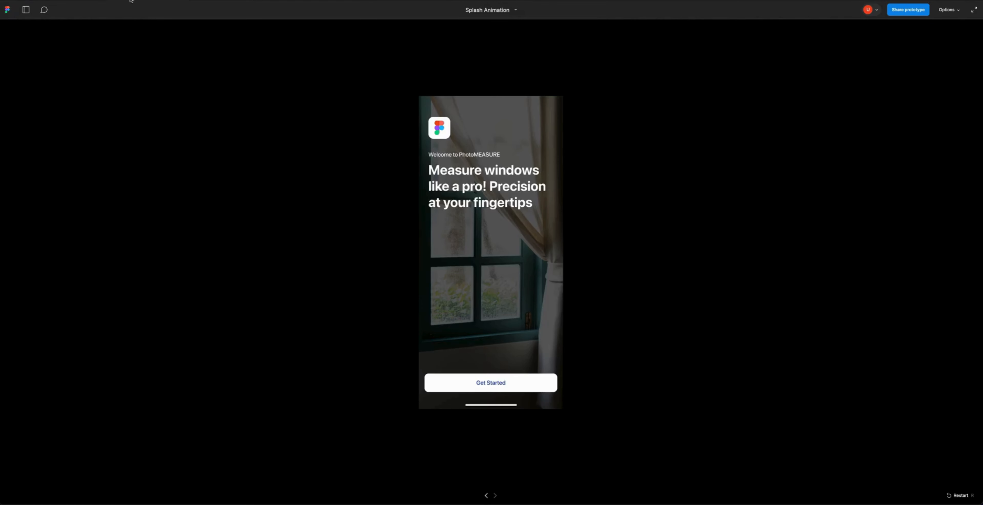
{"action": "left_click", "coordinate": [212, 1]}
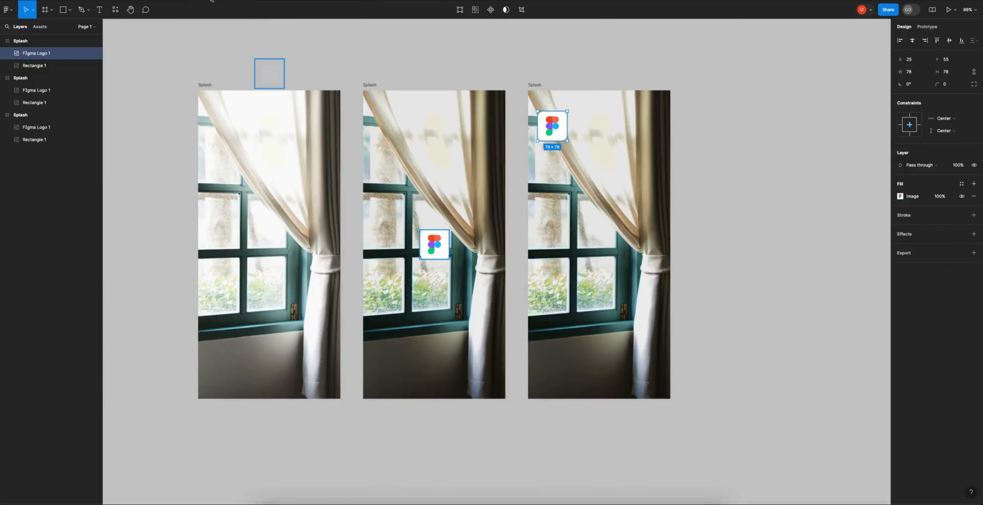
{"action": "key", "text": "k"}
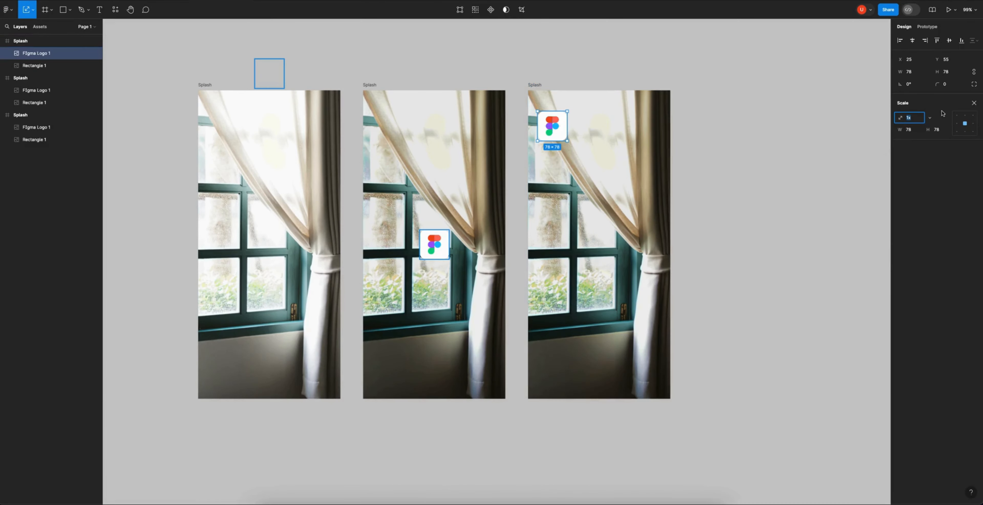
{"action": "left_click", "coordinate": [957, 115]}
{"action": "left_click", "coordinate": [939, 130]}
{"action": "type", "text": "58"}
{"action": "key", "text": "Return"}
{"action": "left_click", "coordinate": [746, 171]}
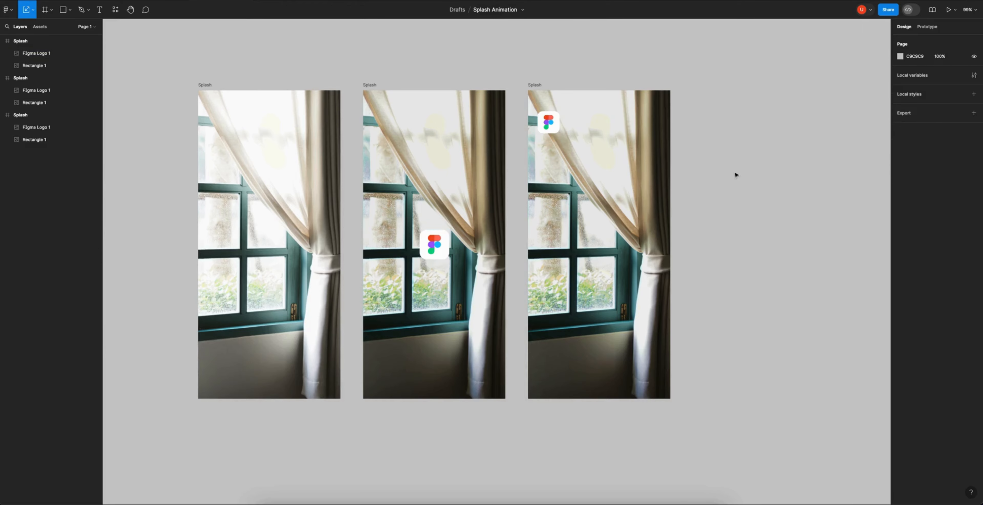
Step: Add the text "Welcome to PhotoMEASURE" below the logo in the third Splash frame
{"action": "left_click_drag", "start_coordinate": [749, 154], "coordinate": [737, 149]}
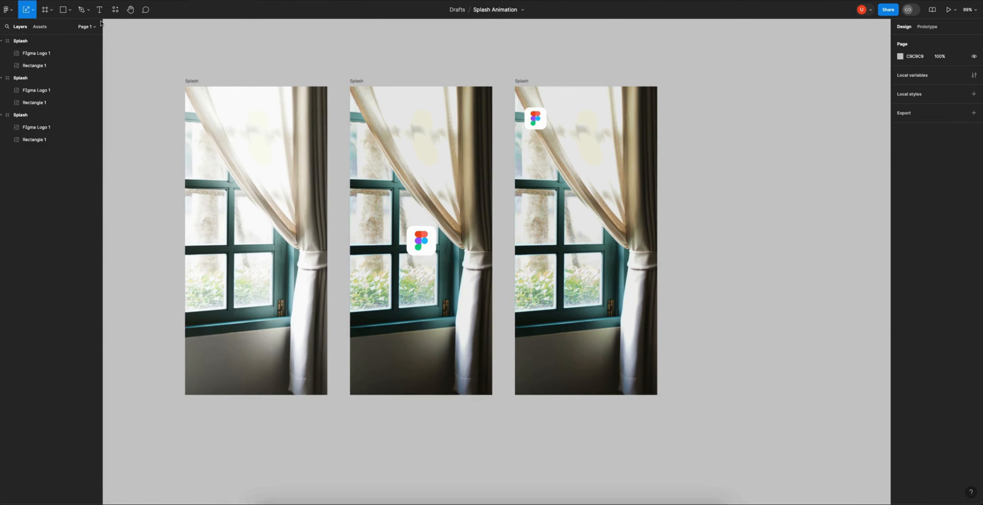
{"action": "left_click", "coordinate": [100, 10]}
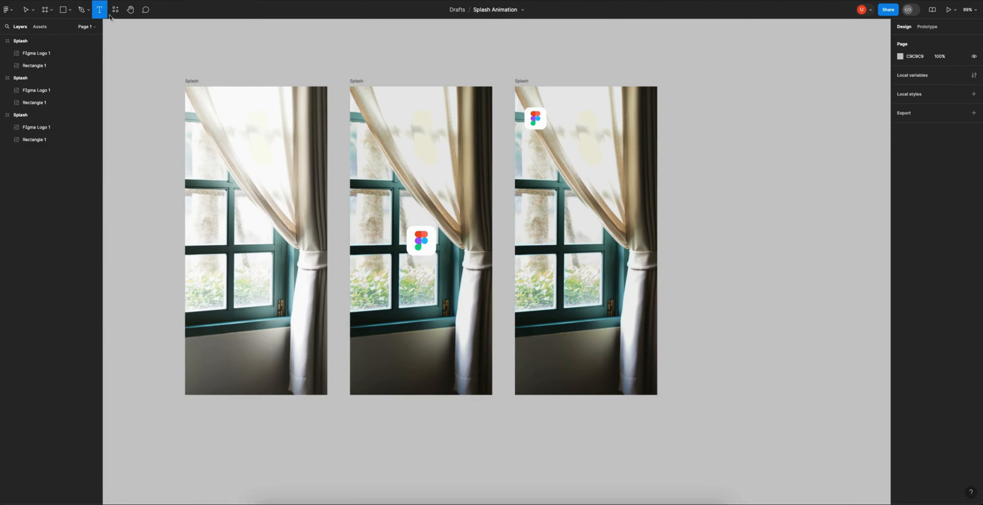
{"action": "left_click", "coordinate": [532, 142]}
{"action": "left_click", "coordinate": [586, 155]}
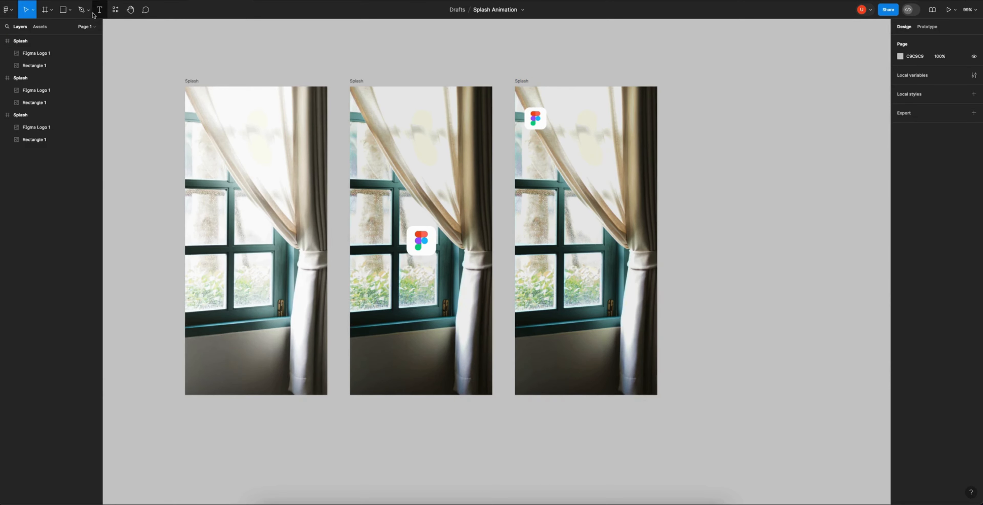
{"action": "key", "text": "t"}
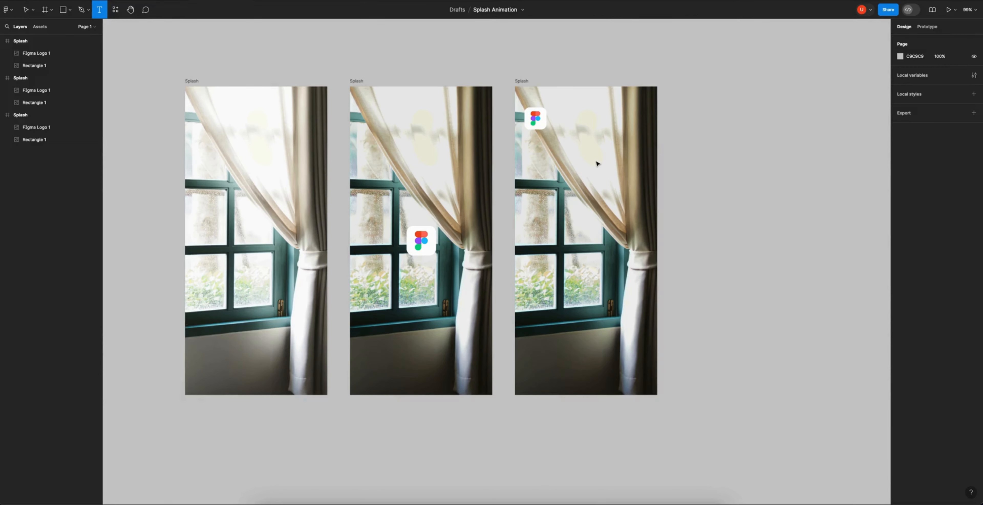
{"action": "left_click", "coordinate": [529, 144]}
{"action": "type", "text": "Welco"}
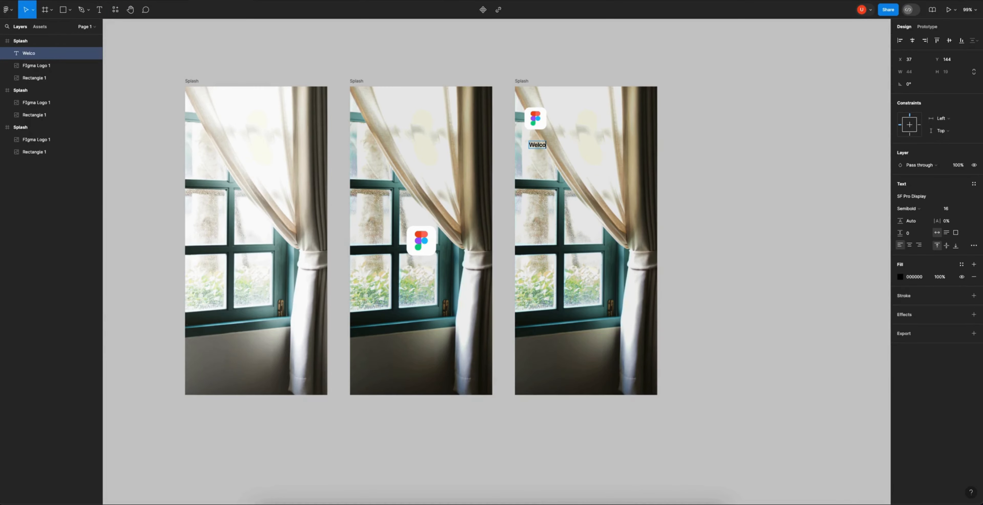
{"action": "type", "text": "me to PhotoMEASURE"}
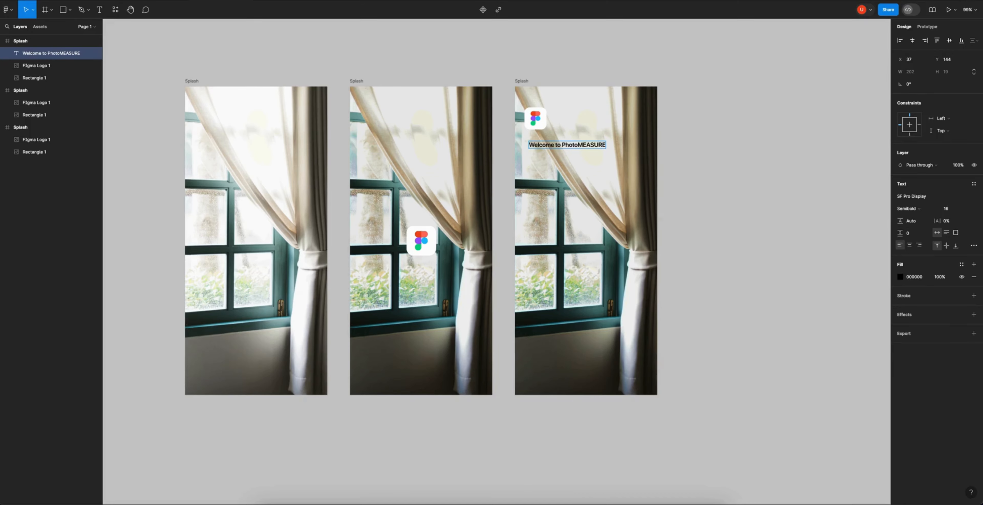
{"action": "key", "text": "Escape"}
Step: Align the welcome text with the logo's left edge at X 25 and position it at Y 143
{"action": "scroll", "coordinate": [589, 148], "scroll_direction": "up", "scroll_amount": 3}
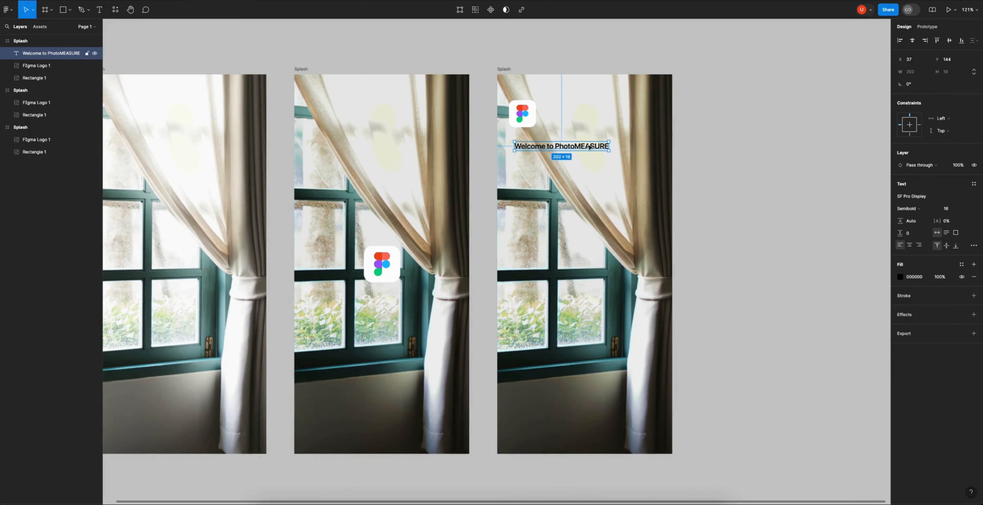
{"action": "left_click_drag", "start_coordinate": [590, 147], "coordinate": [585, 145]}
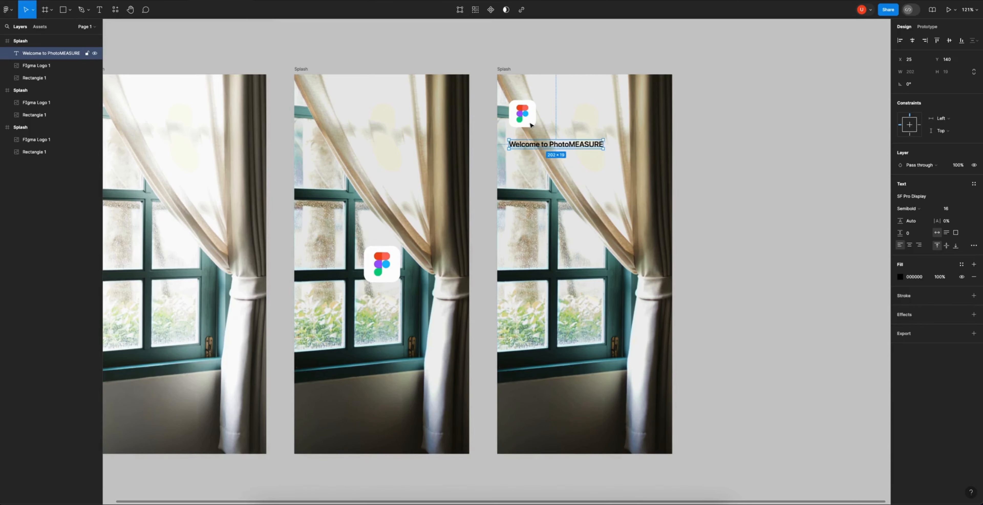
{"action": "key", "text": "alt"}
{"action": "key", "text": "Down"}
{"action": "key", "text": "Down"}
{"action": "key", "text": "Down"}
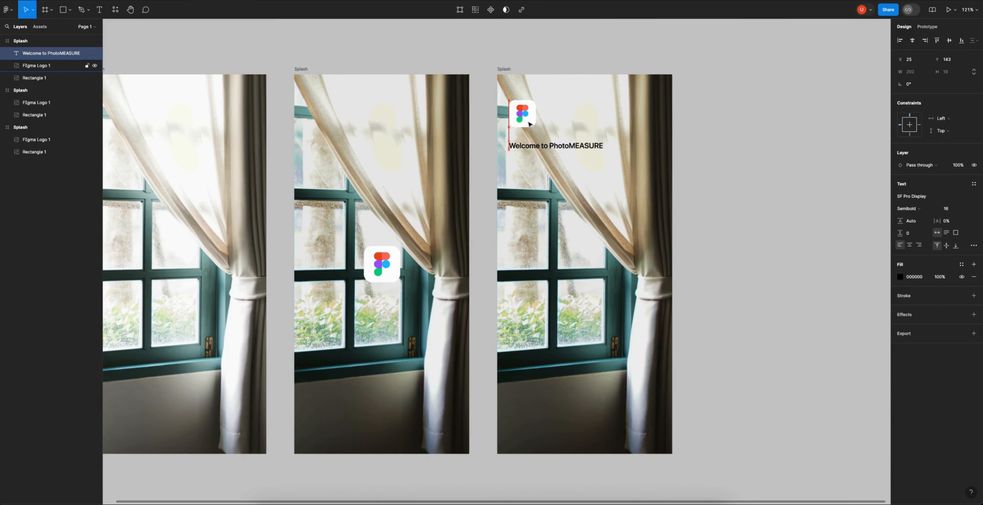
Step: Change the welcome text's fill to white (FFFFFF) and its font weight to Medium
{"action": "left_click", "coordinate": [901, 276]}
{"action": "left_click_drag", "start_coordinate": [842, 313], "coordinate": [707, 194]}
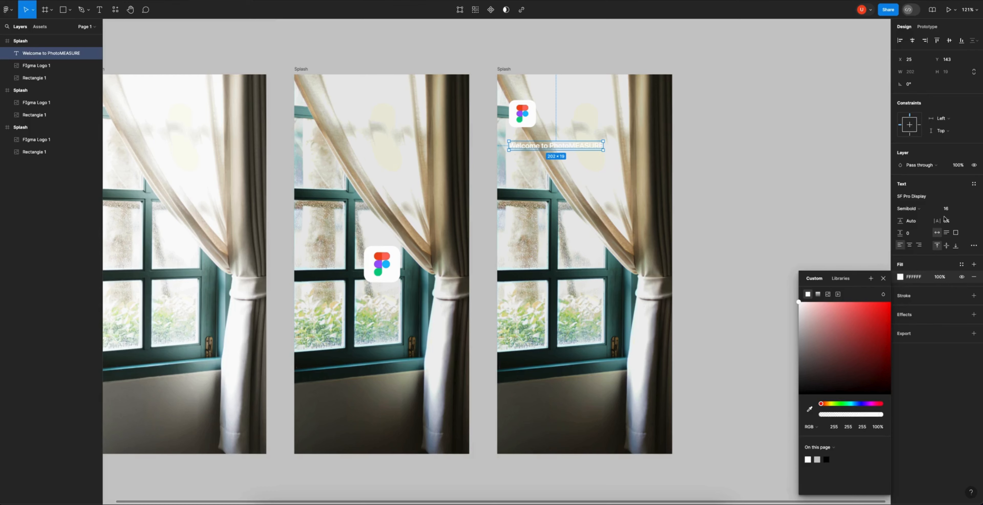
{"action": "left_click", "coordinate": [922, 212]}
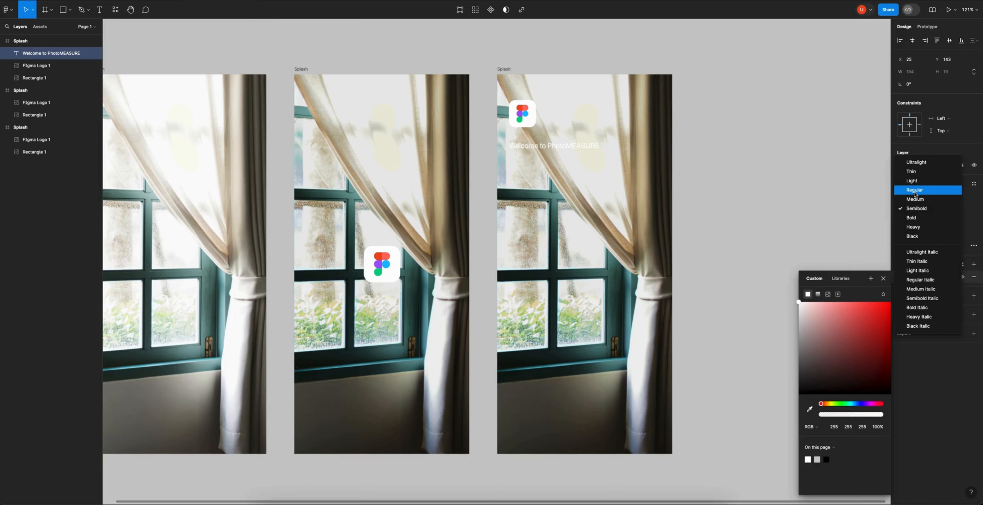
{"action": "left_click", "coordinate": [917, 199]}
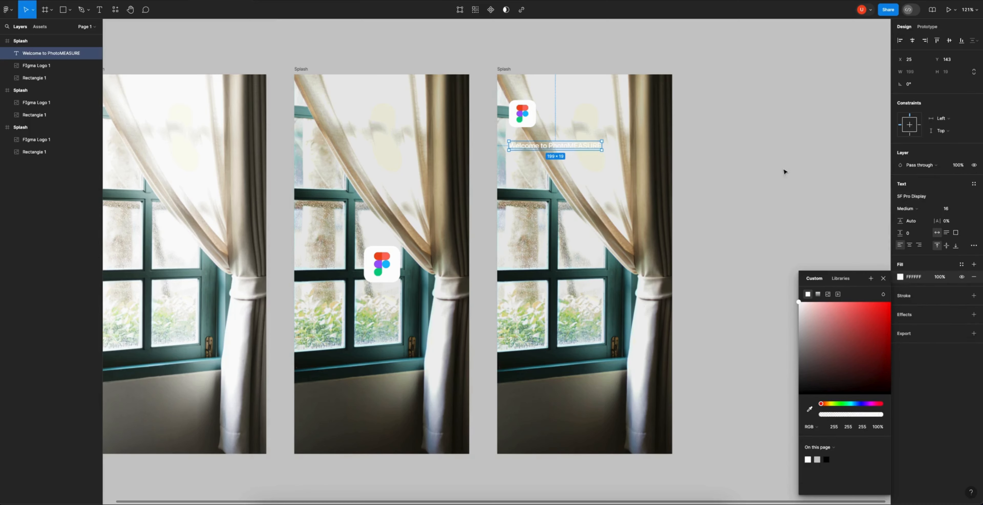
{"action": "left_click", "coordinate": [741, 167]}
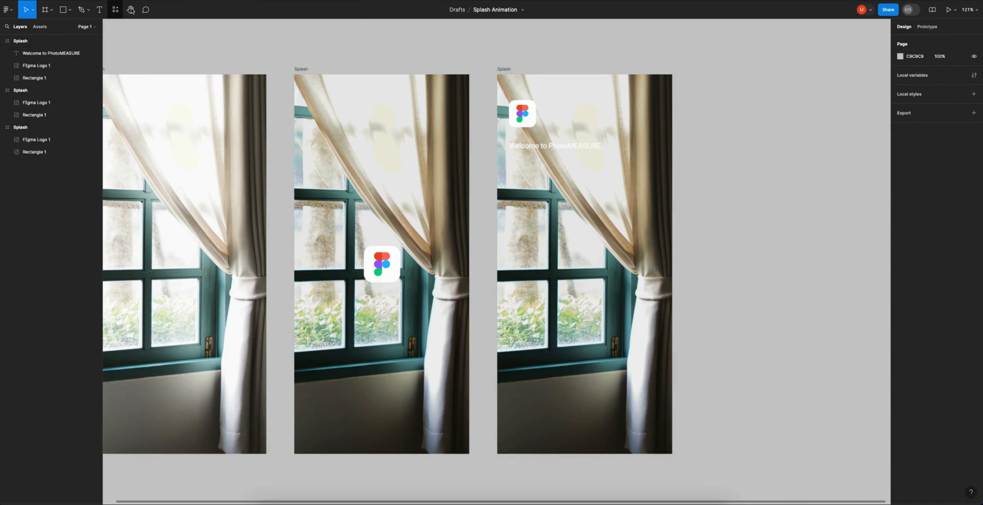
Step: Check the finished welcome screen in the preview, and darken the third frame's background image with a black fill at 60% opacity
{"action": "key", "text": "ctrl+alt+Return"}
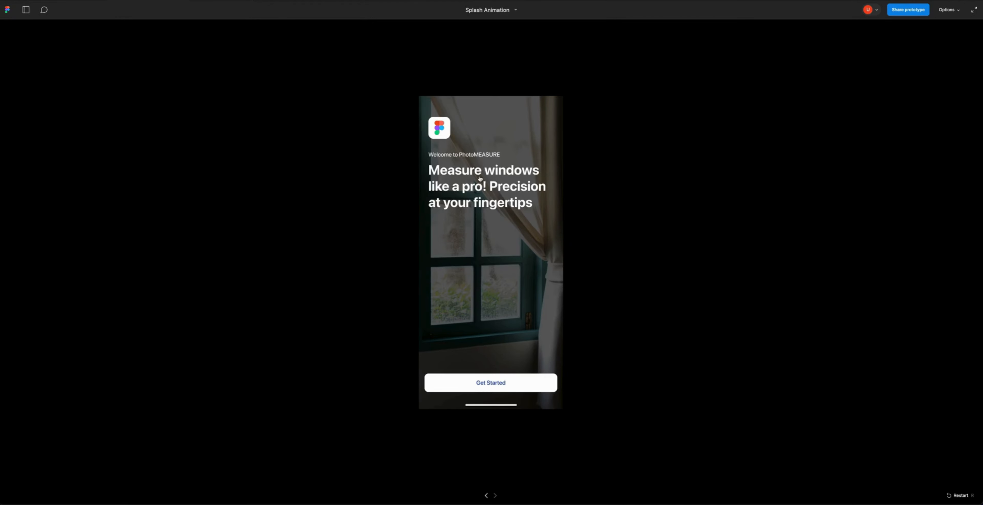
{"action": "left_click", "coordinate": [226, 0]}
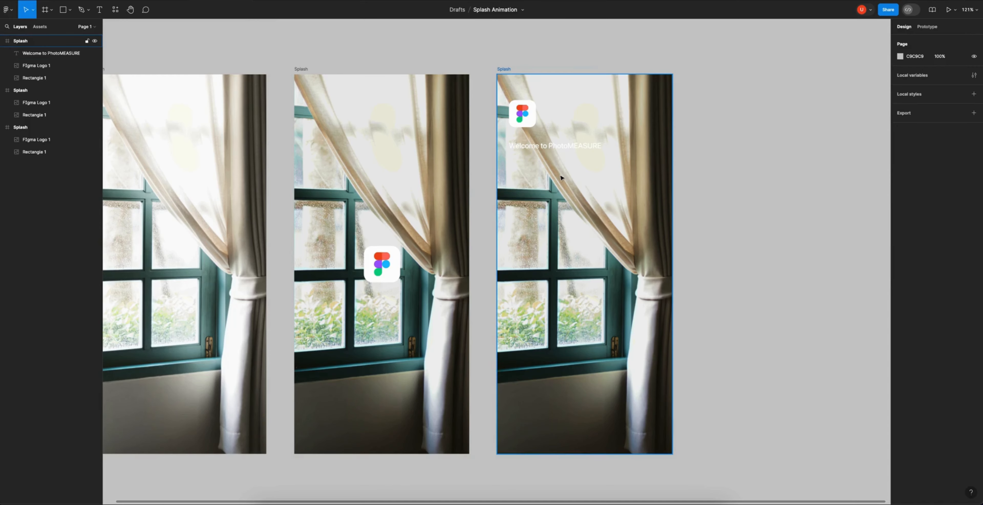
{"action": "left_click", "coordinate": [603, 216]}
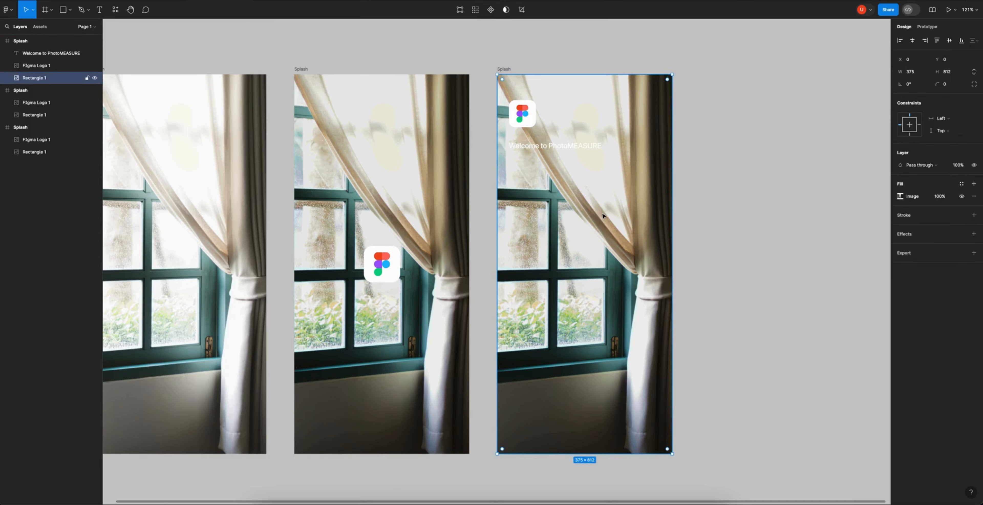
{"action": "left_click", "coordinate": [974, 184]}
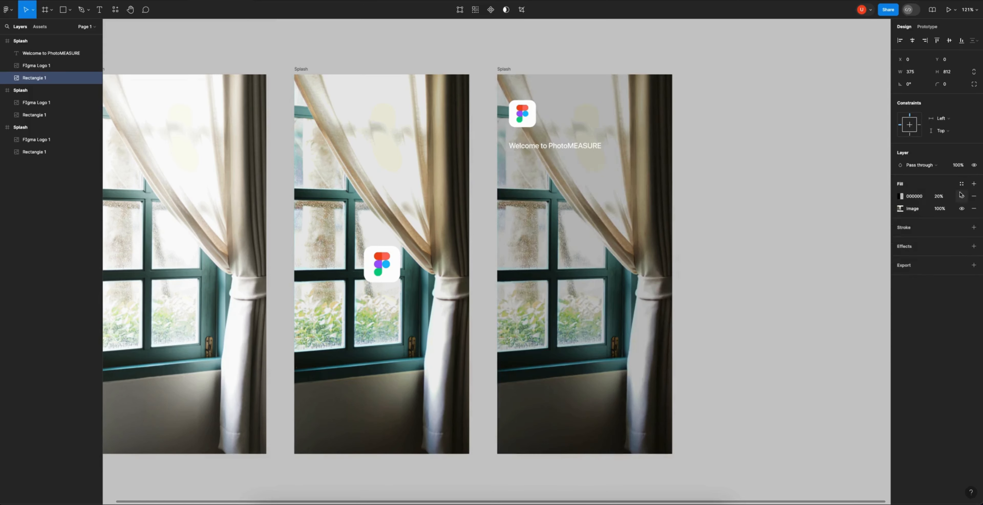
{"action": "left_click", "coordinate": [946, 196]}
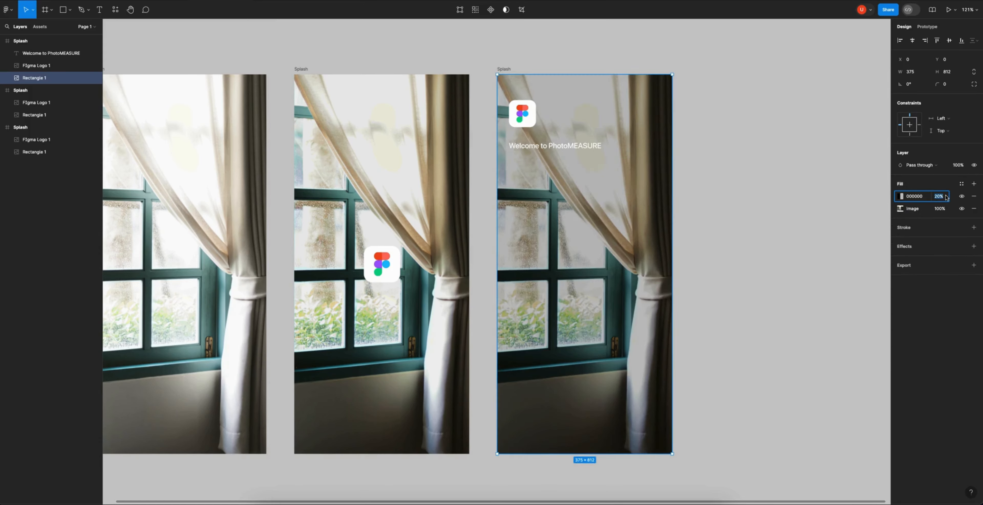
{"action": "key", "text": "shift+Up"}
{"action": "key", "text": "shift+Up"}
{"action": "key", "text": "shift+Up"}
{"action": "key", "text": "shift+Up"}
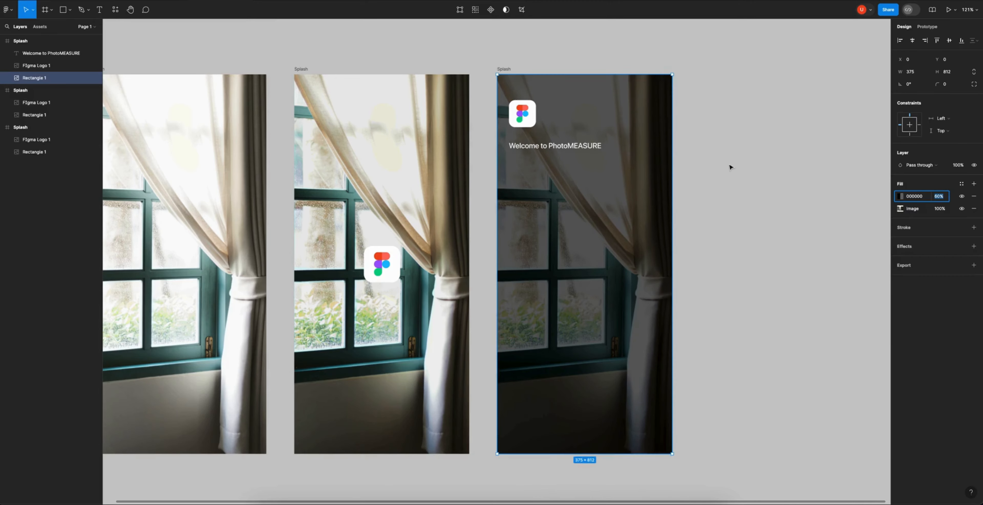
{"action": "left_click", "coordinate": [722, 138]}
Step: Duplicate the welcome text just below itself and replace the copy's text with "Measure windows like a pro! Precision at your fingertips"
{"action": "scroll", "coordinate": [717, 120], "scroll_direction": "right", "scroll_amount": 2}
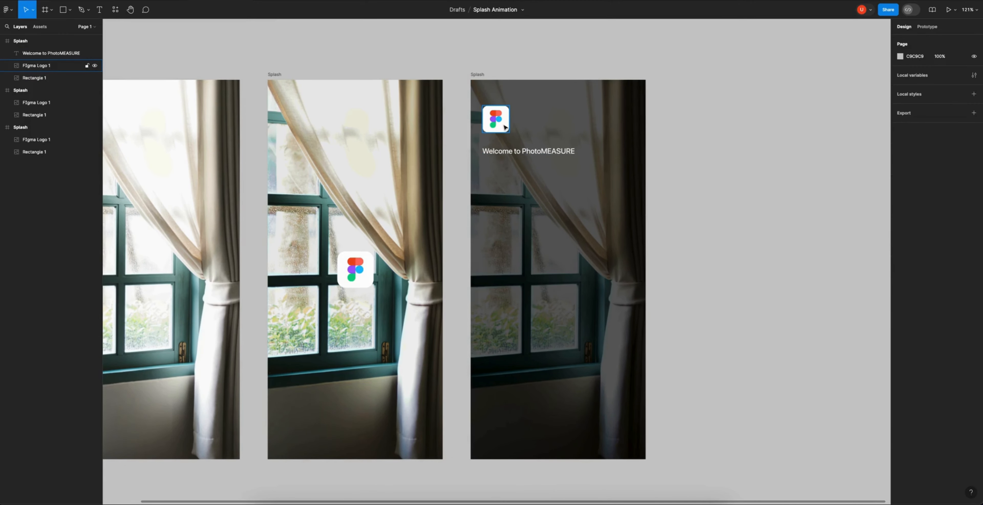
{"action": "left_click", "coordinate": [531, 153]}
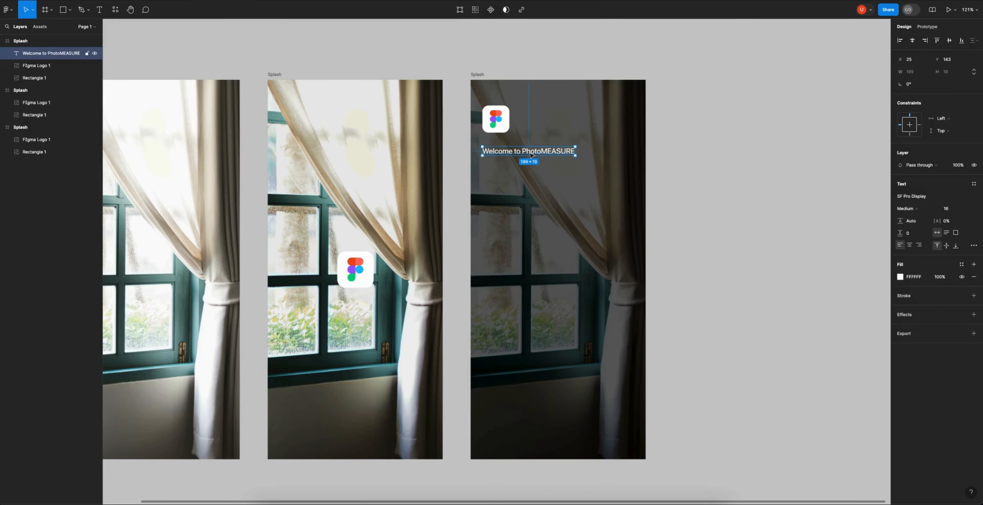
{"action": "left_click_drag", "start_coordinate": [555, 152], "coordinate": [555, 167], "text": "alt"}
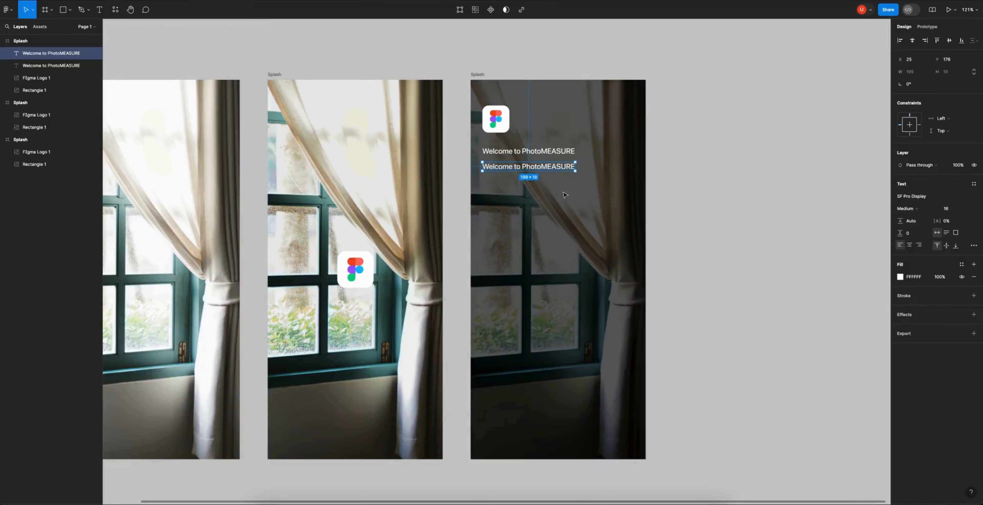
{"action": "key", "text": "Return"}
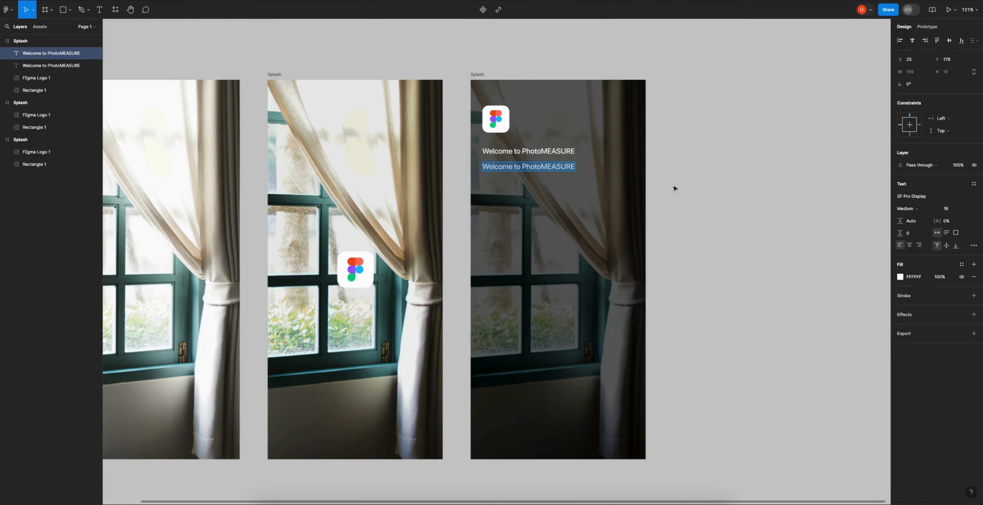
{"action": "type", "text": "Measure"}
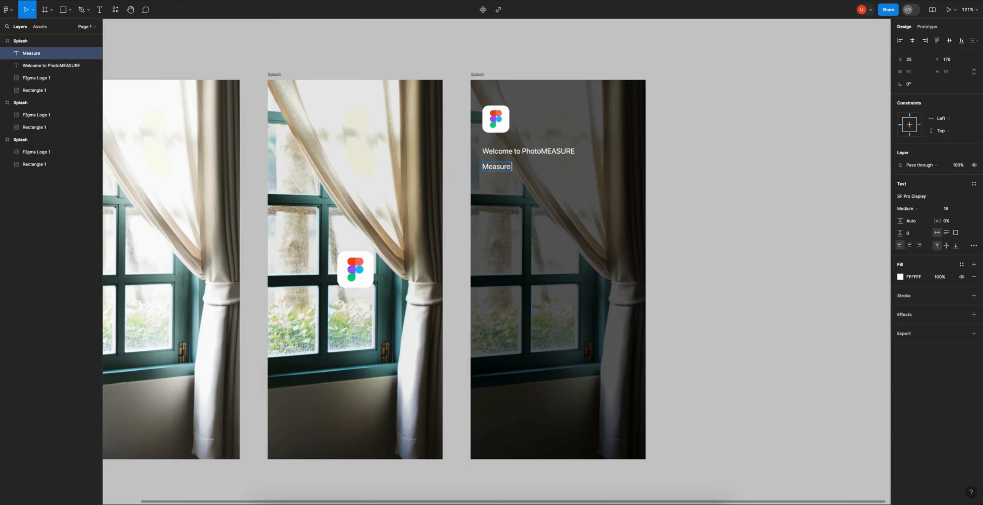
{"action": "type", "text": " windows like a pro1"}
{"action": "key", "text": "BackSpace"}
{"action": "type", "text": "! Precision at"}
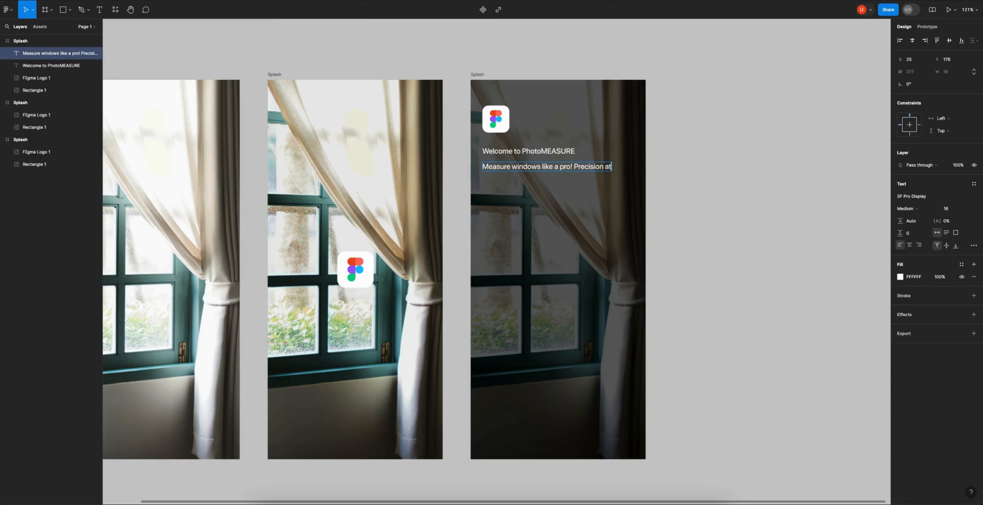
{"action": "type", "text": " your fingertips"}
{"action": "key", "text": "Escape"}
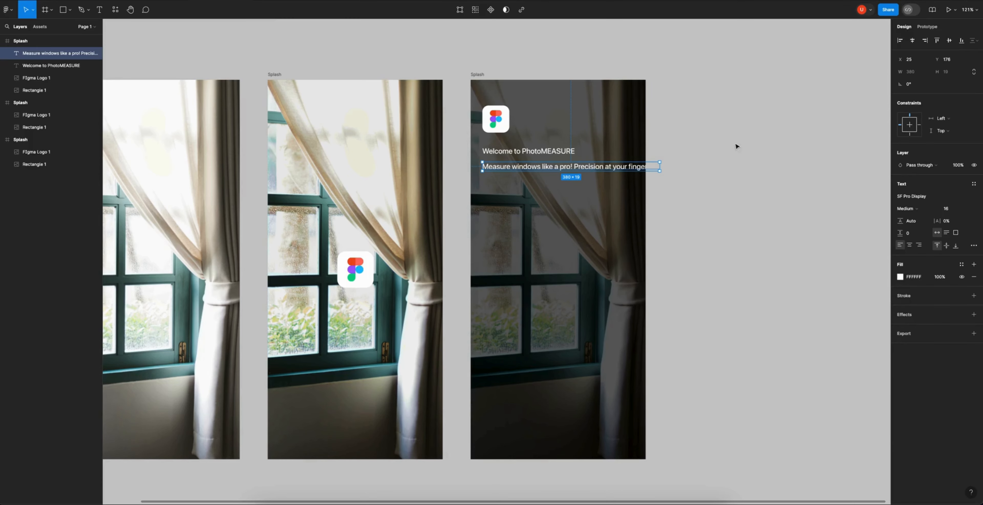
Step: Narrow the "Measure windows" text box to a width of 325 so its text wraps within the frame
{"action": "left_click_drag", "start_coordinate": [660, 166], "coordinate": [631, 166]}
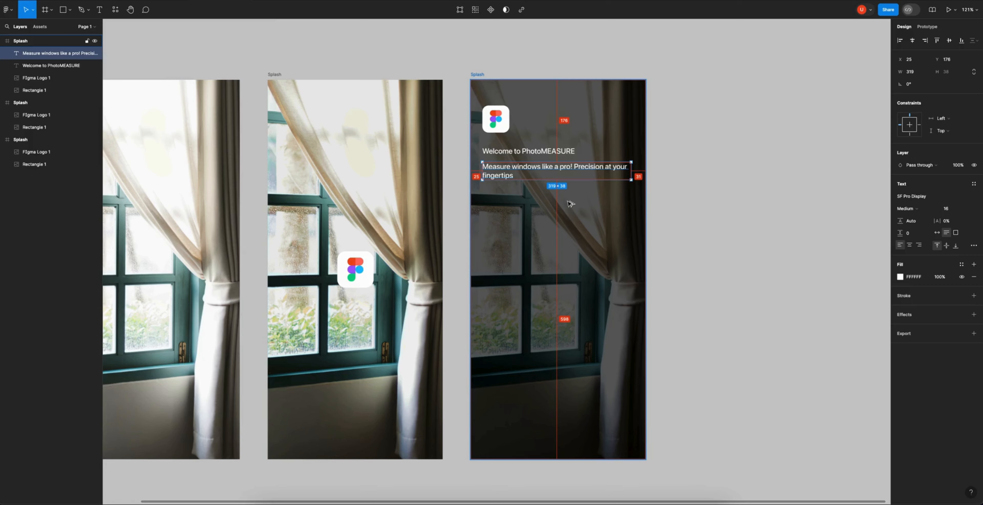
{"action": "left_click", "coordinate": [911, 72]}
{"action": "key", "text": "Up"}
{"action": "key", "text": "Up"}
{"action": "key", "text": "Up"}
{"action": "key", "text": "Up"}
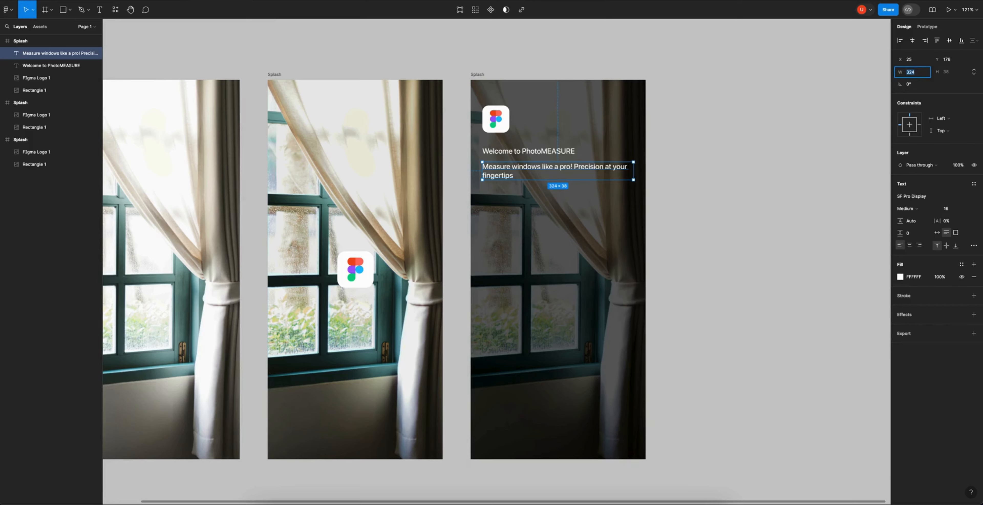
{"action": "left_click", "coordinate": [689, 174]}
{"action": "left_click", "coordinate": [600, 170]}
{"action": "left_click", "coordinate": [882, 228]}
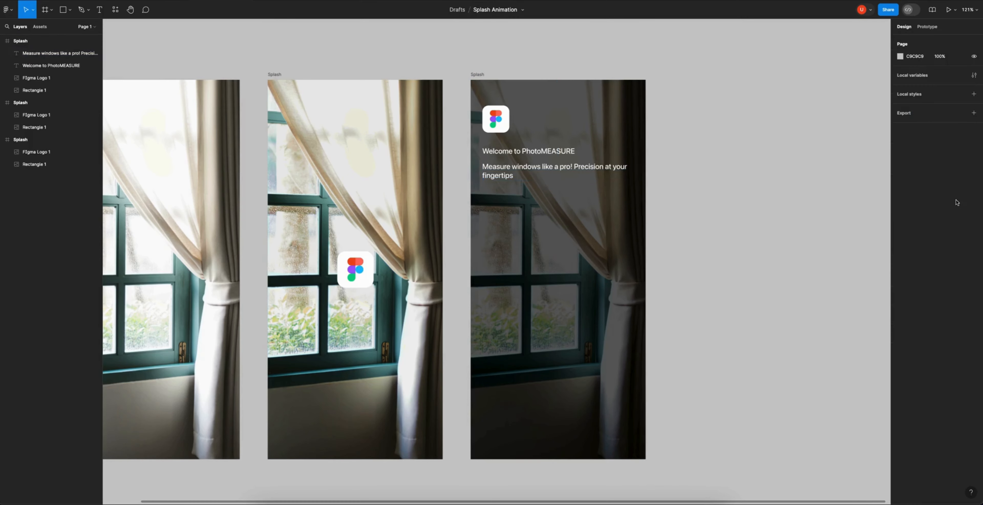
Step: Set the "Measure windows" heading's font size to 36 and its weight to Bold
{"action": "left_click", "coordinate": [579, 168]}
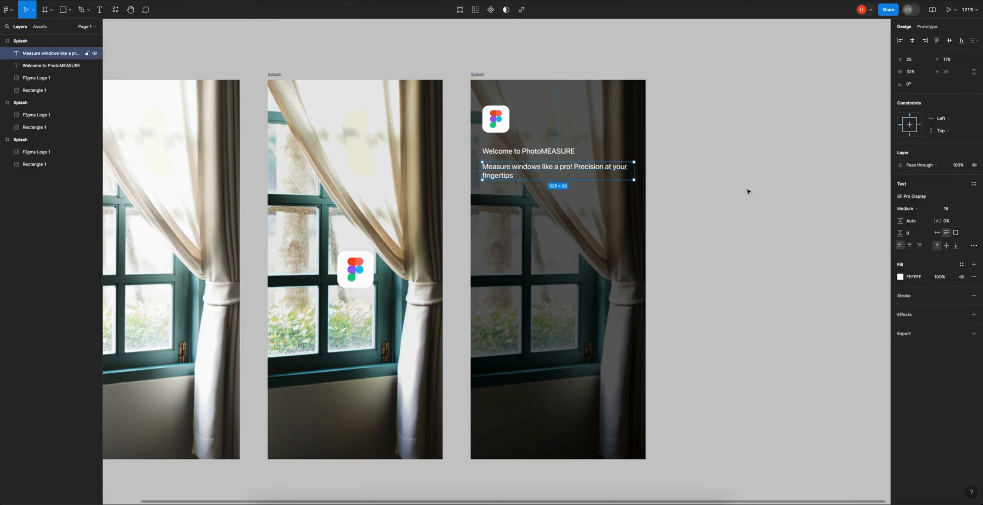
{"action": "left_click", "coordinate": [950, 212]}
{"action": "type", "text": "36"}
{"action": "key", "text": "Return"}
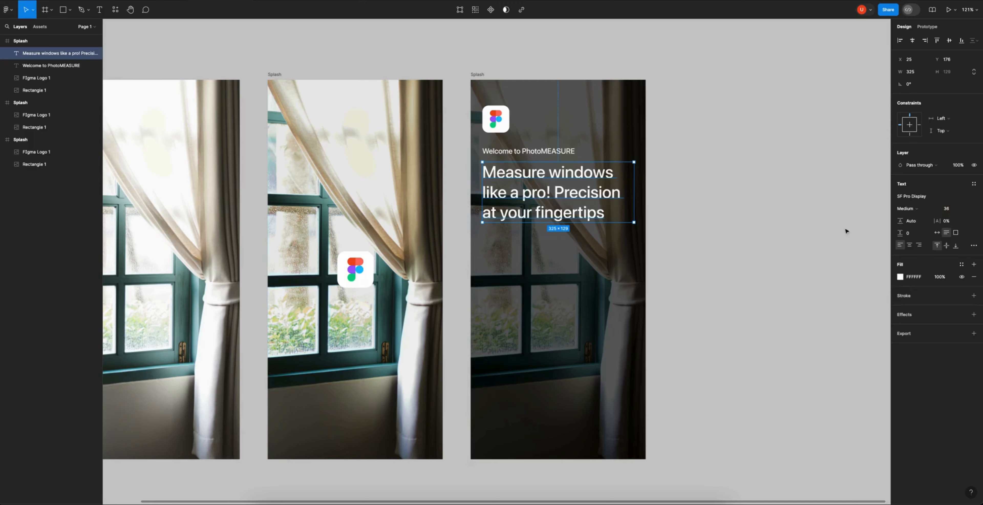
{"action": "left_click", "coordinate": [907, 209]}
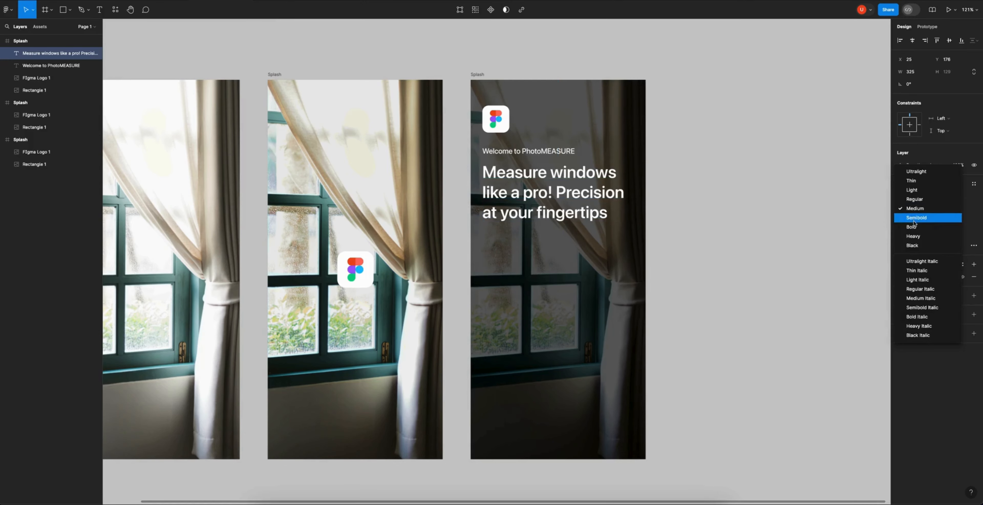
{"action": "left_click", "coordinate": [915, 227]}
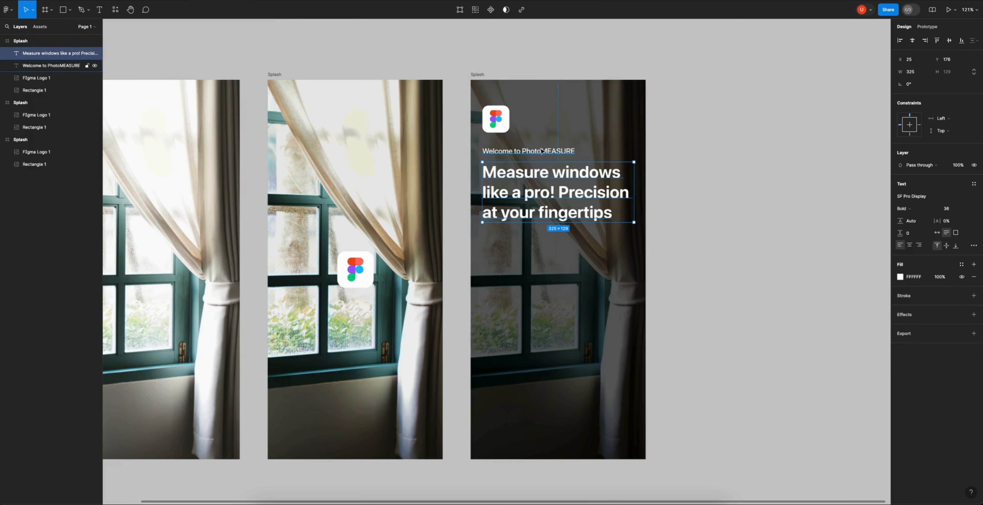
Step: Nudge the "Measure windows" heading up 6 px, leaving an 8 px gap below the welcome text
{"action": "key", "text": "Up"}
{"action": "key", "text": "Up"}
{"action": "key", "text": "Up"}
{"action": "key", "text": "Up"}
{"action": "key", "text": "Up"}
{"action": "key", "text": "Up"}
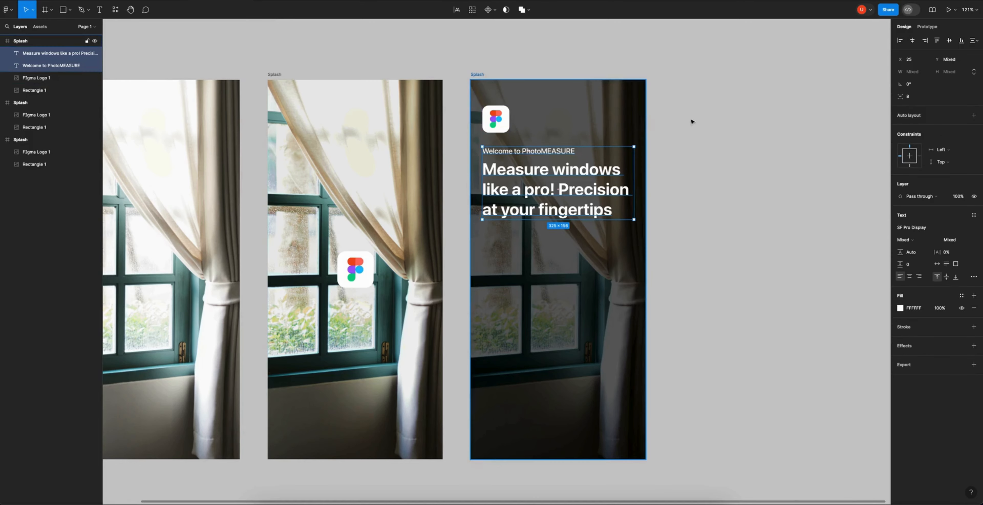
{"action": "left_click", "coordinate": [736, 122]}
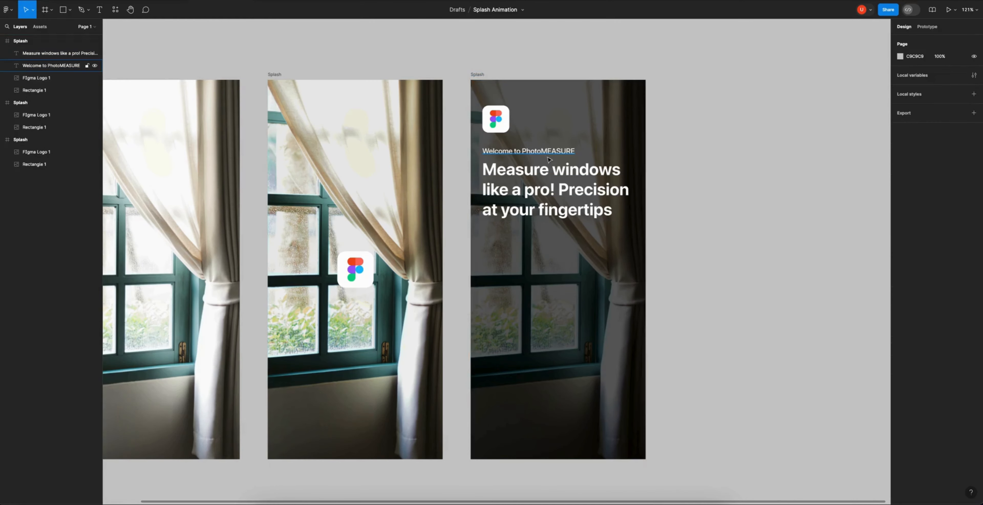
Step: Nudge the welcome text and the "Measure windows" heading together down 1 px in the darkened frame
{"action": "left_click", "coordinate": [559, 168]}
{"action": "left_click", "coordinate": [559, 152], "text": "shift"}
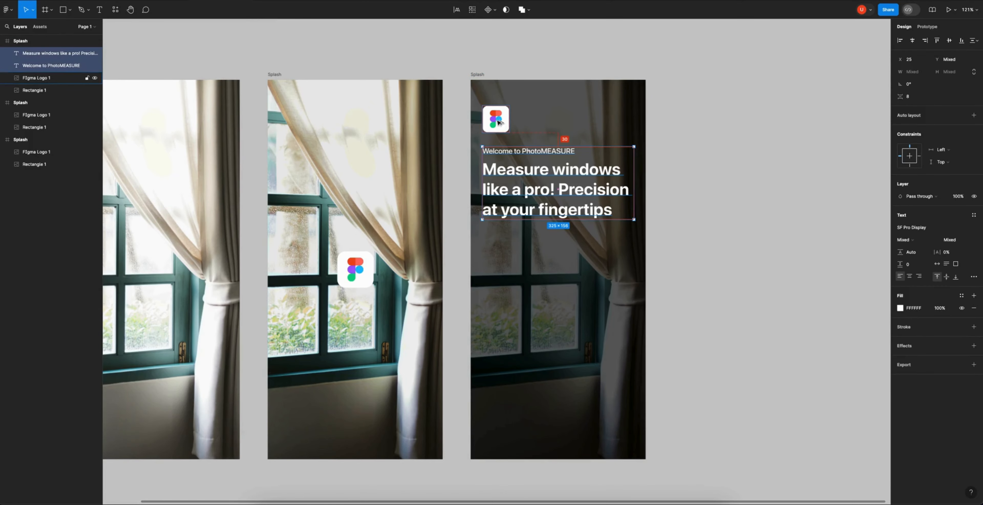
{"action": "key", "text": "Down"}
{"action": "left_click", "coordinate": [746, 90]}
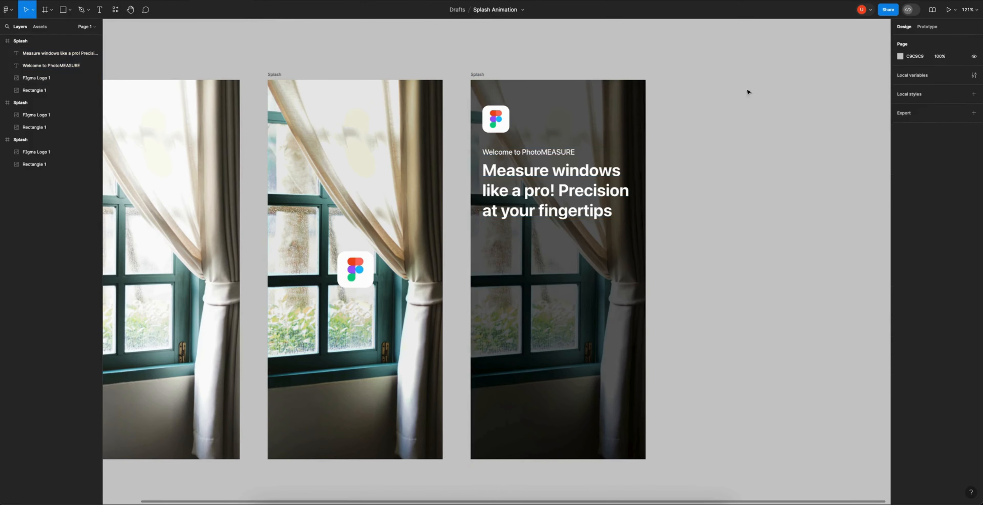
Step: Add a "Get Started" text on the empty canvas beside the darkened welcome frame
{"action": "scroll", "coordinate": [741, 91], "scroll_direction": "right", "scroll_amount": 1}
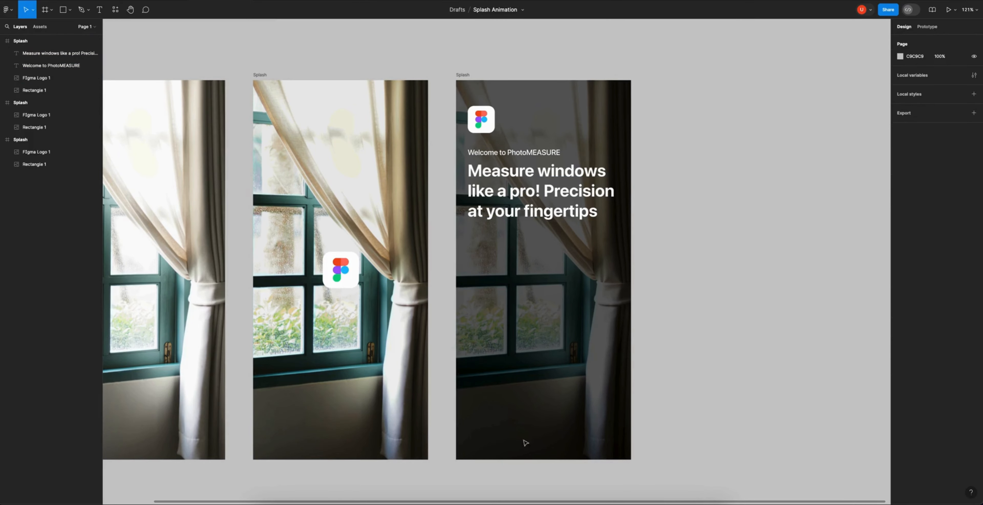
{"action": "scroll", "coordinate": [713, 395], "scroll_direction": "down", "scroll_amount": 1}
{"action": "scroll", "coordinate": [714, 395], "scroll_direction": "right", "scroll_amount": 2}
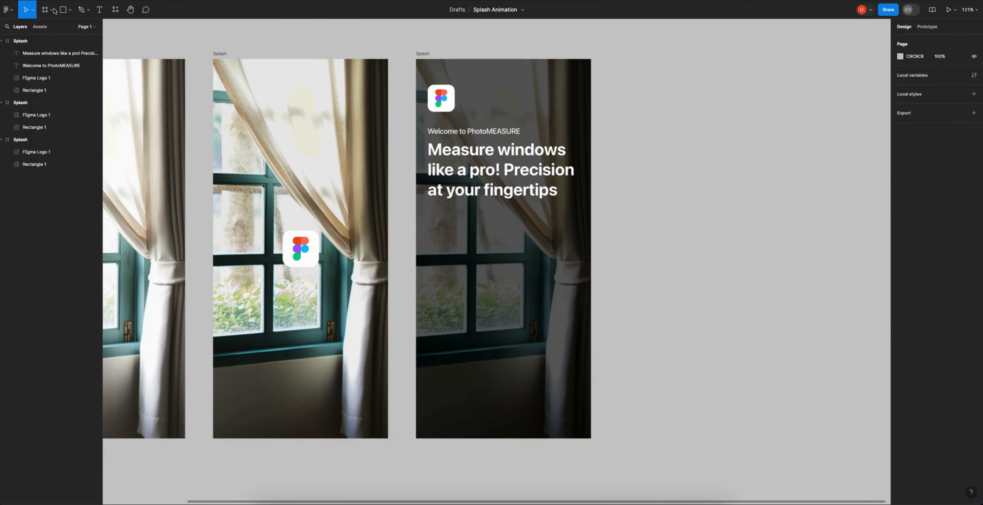
{"action": "left_click", "coordinate": [100, 9]}
{"action": "left_click", "coordinate": [671, 378]}
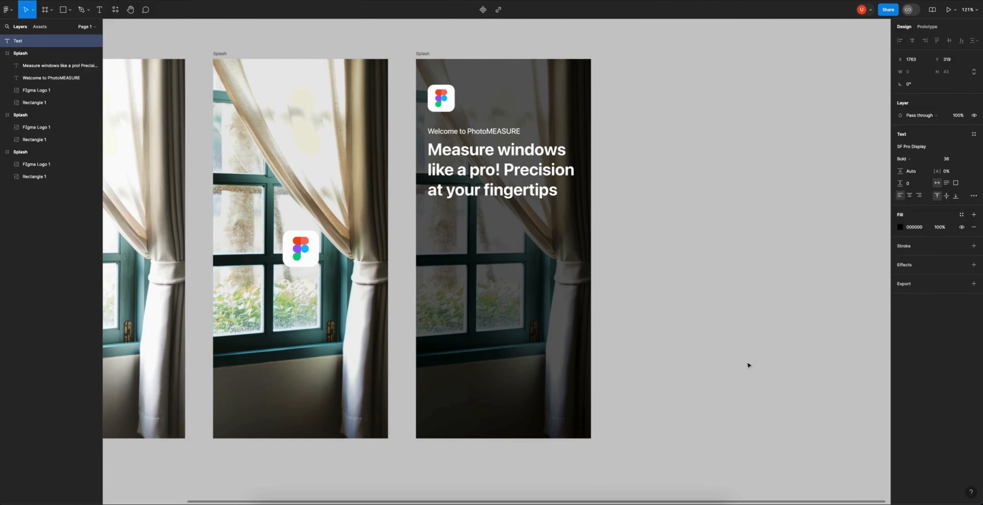
{"action": "type", "text": "Get"}
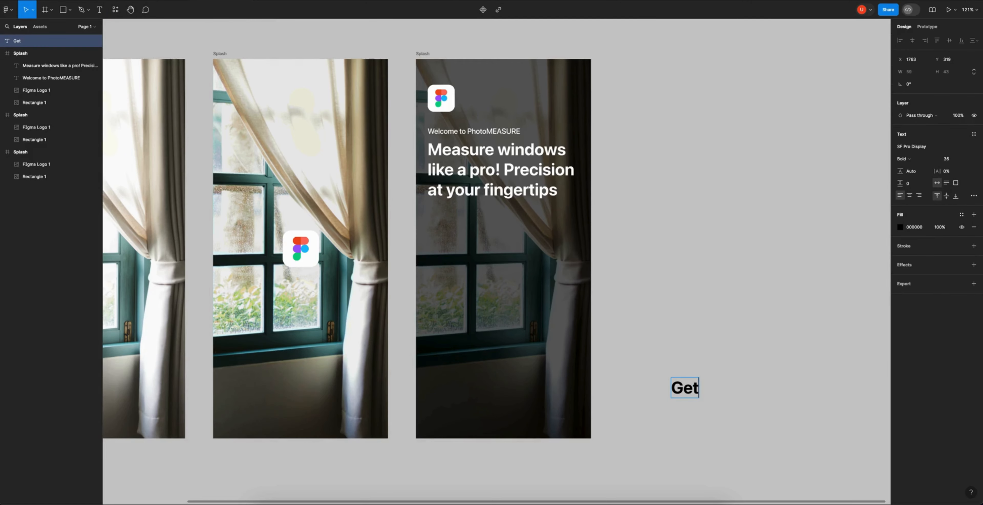
{"action": "type", "text": " Started"}
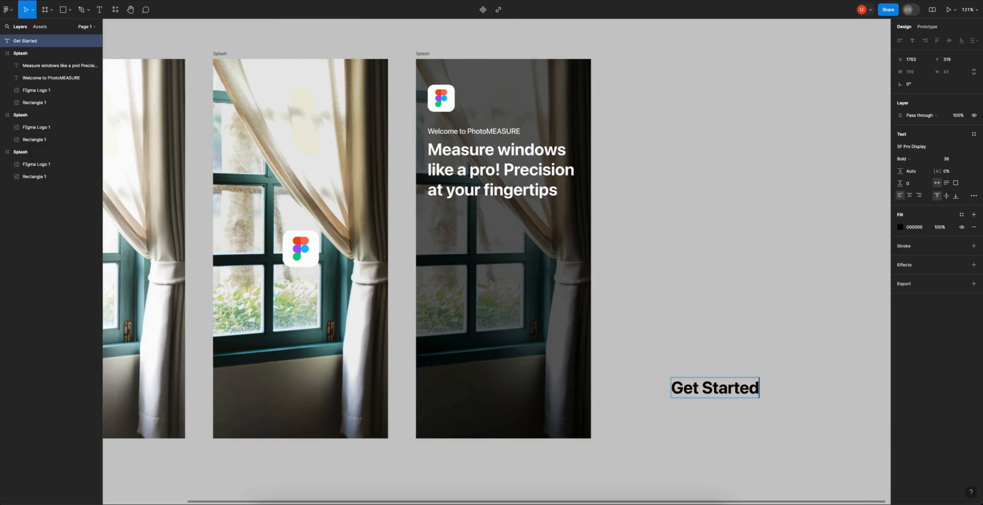
Step: Set the "Get Started" text's font size to 16 and choose a font weight for it
{"action": "key", "text": "Escape"}
{"action": "left_click", "coordinate": [949, 159]}
{"action": "type", "text": "16"}
{"action": "key", "text": "Return"}
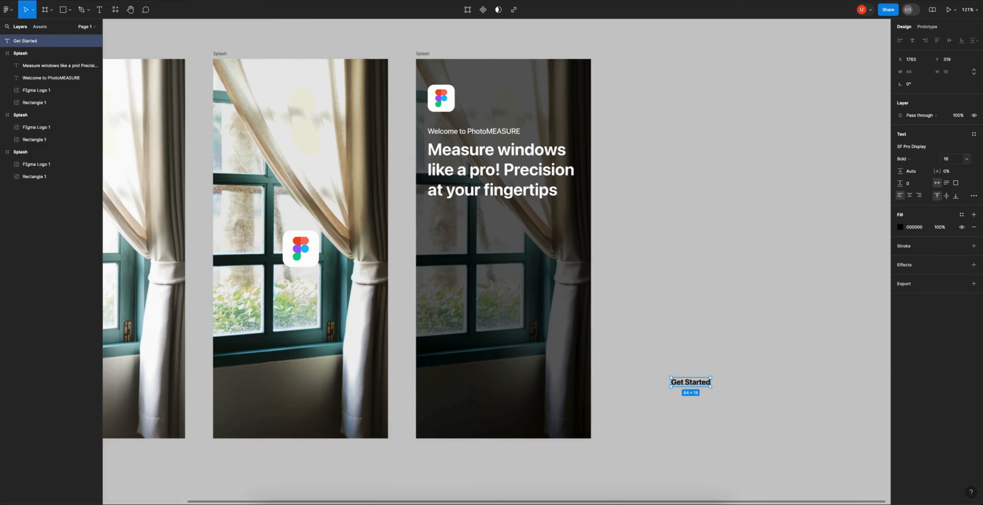
{"action": "left_click", "coordinate": [916, 158]}
{"action": "left_click", "coordinate": [916, 150]}
Step: Wrap the "Get Started" text in an auto layout frame with an FFFFFF fill and a corner radius of 10
{"action": "key", "text": "shift+a"}
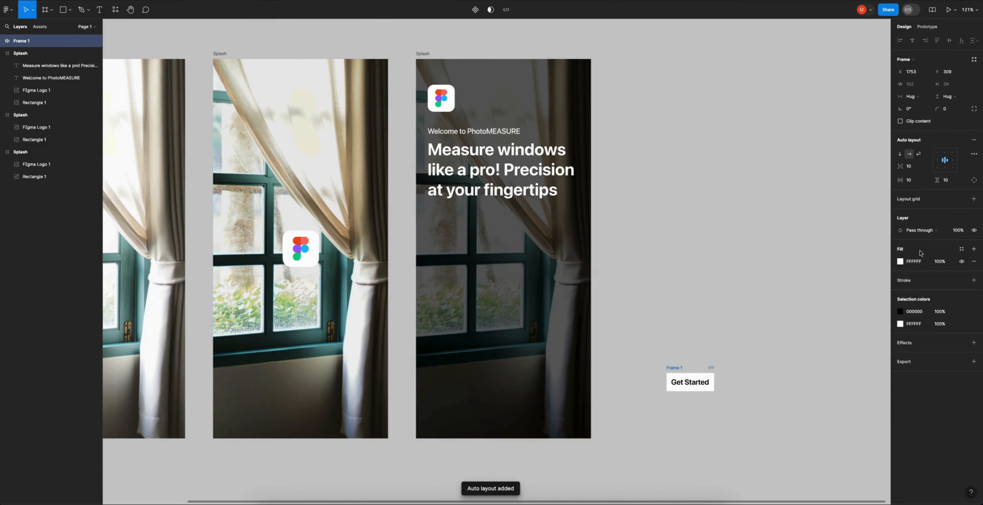
{"action": "left_click", "coordinate": [955, 111]}
{"action": "type", "text": "10"}
{"action": "key", "text": "Return"}
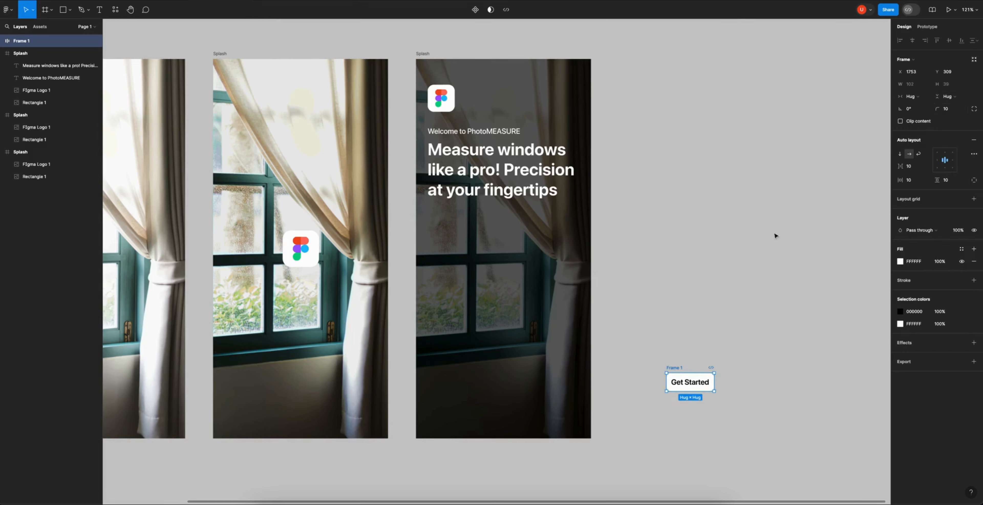
Step: Rename the "Get Started" auto layout frame to "Button" and set its height to 48
{"action": "double_click", "coordinate": [681, 367]}
{"action": "type", "text": "S"}
{"action": "type", "text": "utton"}
{"action": "key", "text": "Return"}
{"action": "key", "text": "Return"}
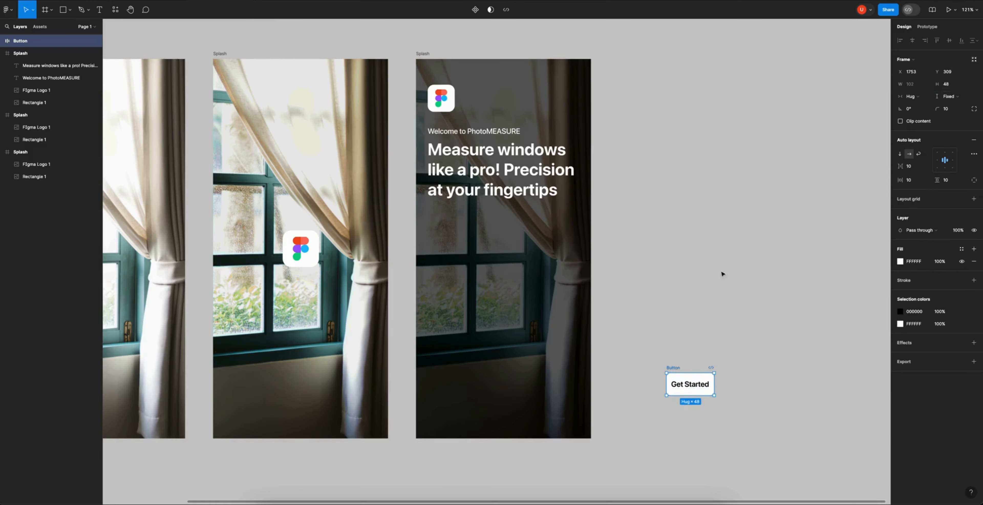
{"action": "left_click", "coordinate": [725, 339]}
Step: Move the button to X 25, Y 700 near the darkened frame's lower edge and widen it to about 322
{"action": "left_click_drag", "start_coordinate": [676, 368], "coordinate": [435, 385]}
{"action": "key", "text": "alt"}
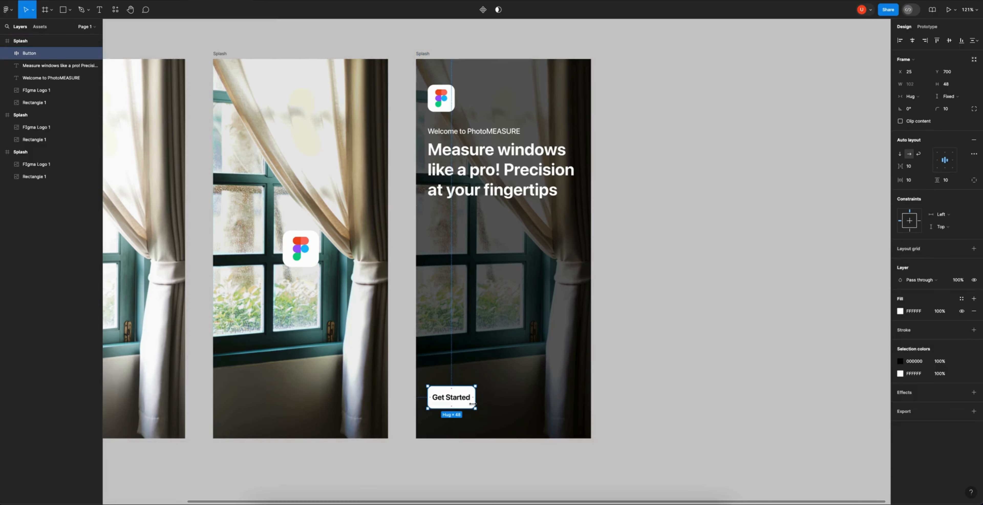
{"action": "left_click_drag", "start_coordinate": [476, 398], "coordinate": [579, 403]}
{"action": "key", "text": "alt"}
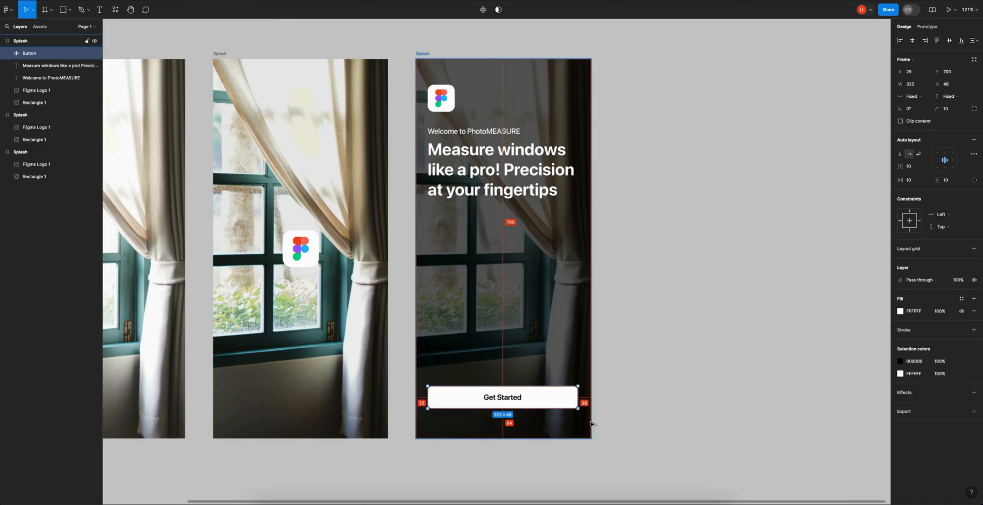
Step: Set the "Get Started" button's width to 325 for equal side margins
{"action": "left_click", "coordinate": [912, 84]}
{"action": "type", "text": "325"}
{"action": "key", "text": "Return"}
{"action": "key", "text": "alt"}
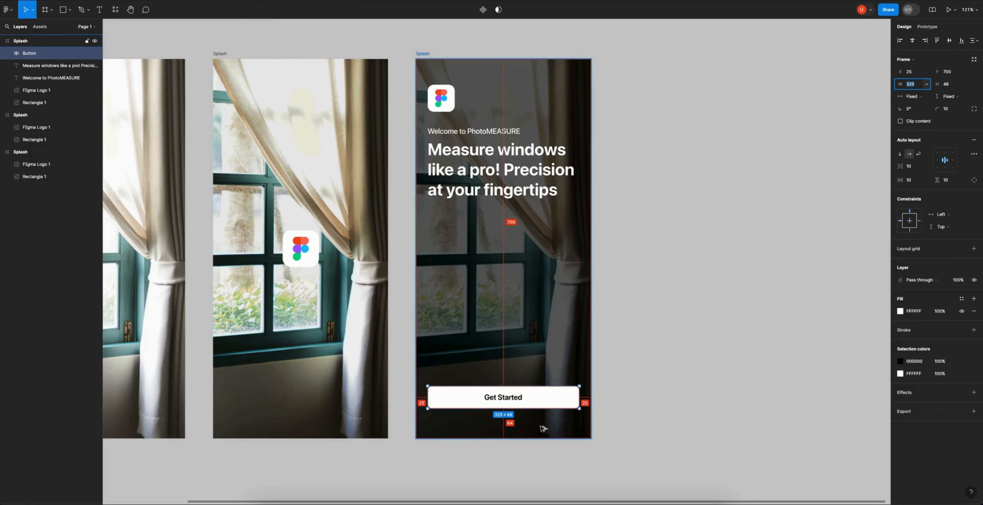
{"action": "key", "text": "ctrl+z"}
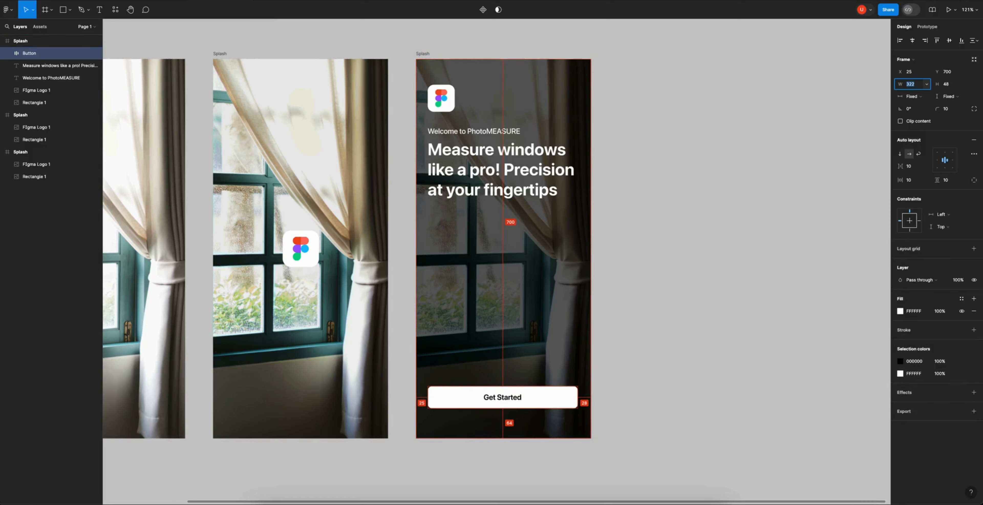
{"action": "key", "text": "Down"}
{"action": "key", "text": "Up"}
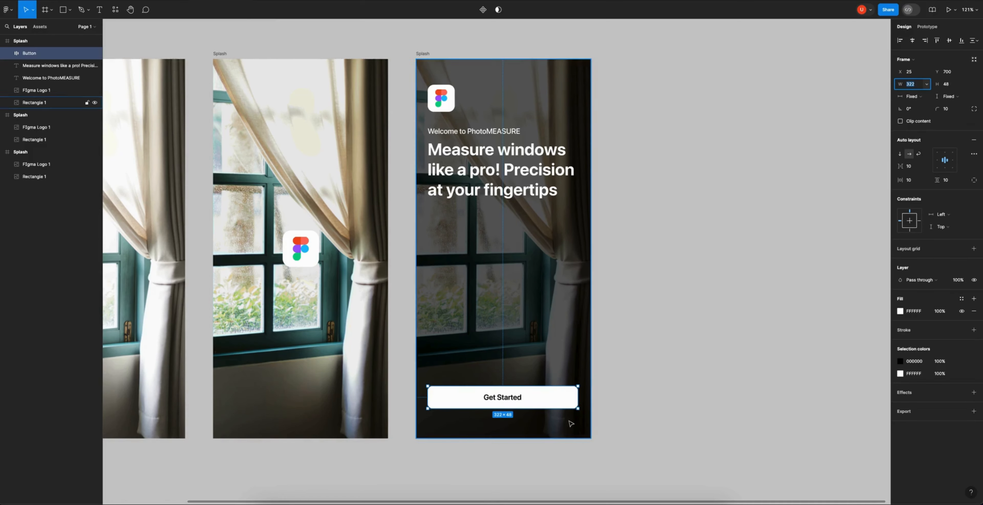
{"action": "key", "text": "Up"}
{"action": "key", "text": "Up"}
{"action": "key", "text": "Up"}
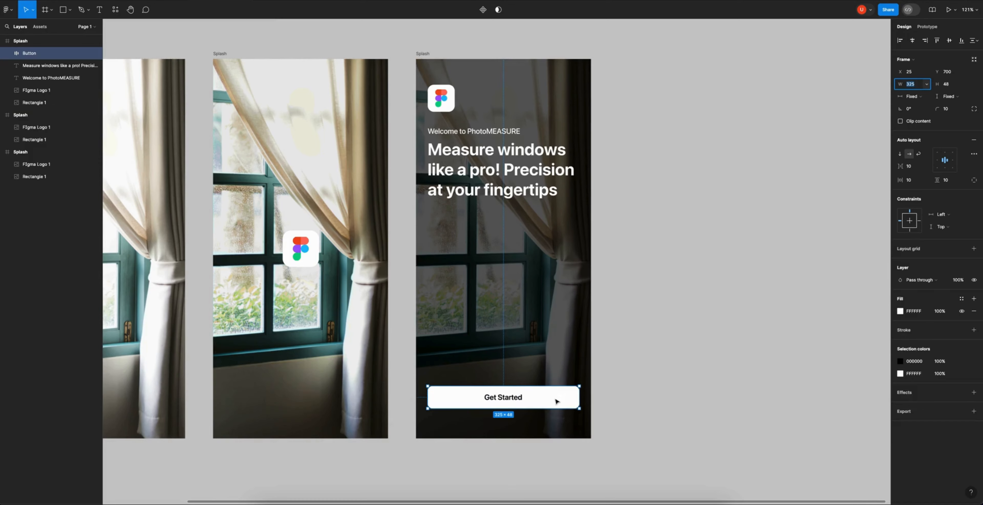
{"action": "key", "text": "Escape"}
Step: Nudge the "Get Started" button down to Y 709, leaving a 55 px gap below it
{"action": "left_click", "coordinate": [556, 404]}
{"action": "key", "text": "alt"}
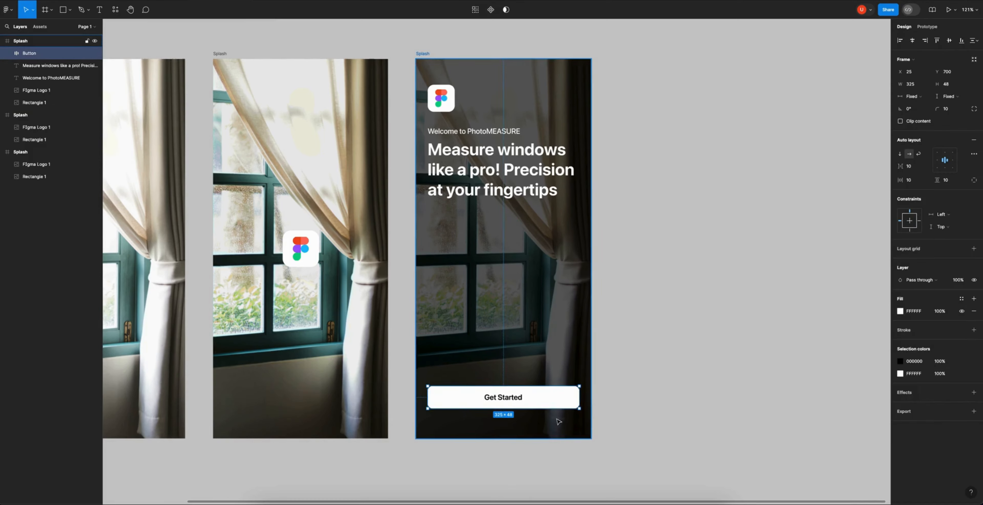
{"action": "key", "text": "Down"}
{"action": "key", "text": "Down"}
{"action": "key", "text": "Down"}
{"action": "key", "text": "Down"}
{"action": "key", "text": "Down"}
{"action": "key", "text": "Down"}
{"action": "key", "text": "Down"}
{"action": "key", "text": "Down"}
{"action": "key", "text": "Down"}
{"action": "key", "text": "Down"}
{"action": "key", "text": "Down"}
{"action": "key", "text": "Down"}
{"action": "key", "text": "Down"}
{"action": "key", "text": "Down"}
{"action": "key", "text": "Up"}
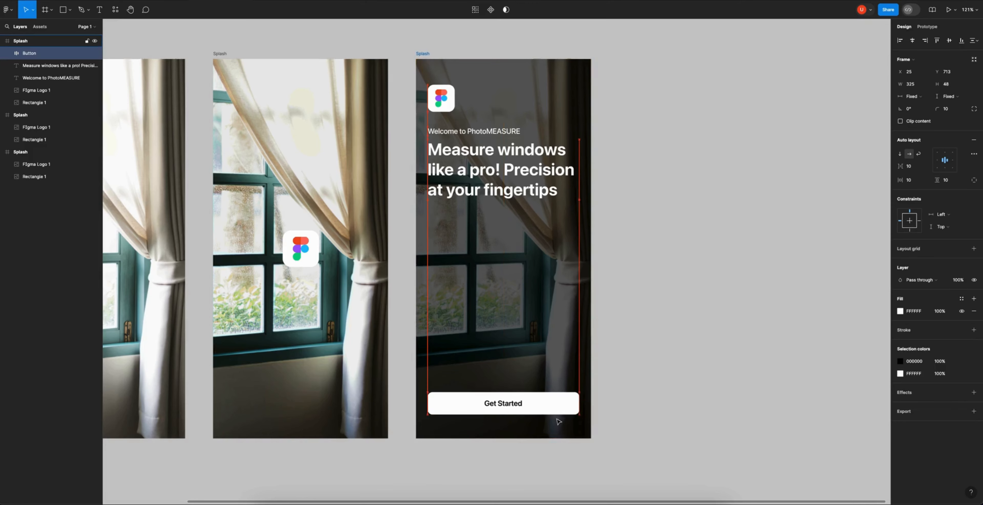
{"action": "key", "text": "Up"}
{"action": "key", "text": "Up"}
{"action": "key", "text": "Up"}
{"action": "key", "text": "Up"}
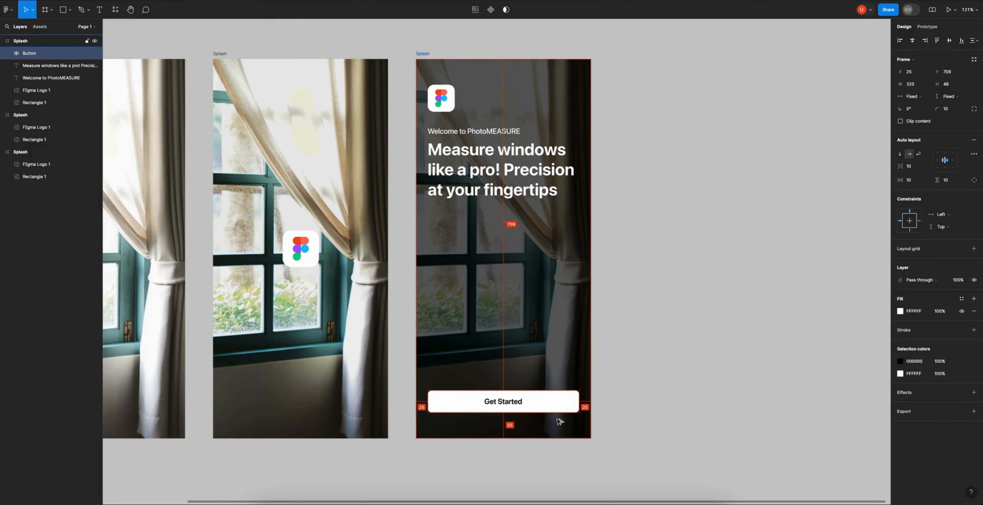
Step: Create a prototype connection from the middle Splash frame with the centered logo to the darkened welcome frame
{"action": "left_click", "coordinate": [682, 121]}
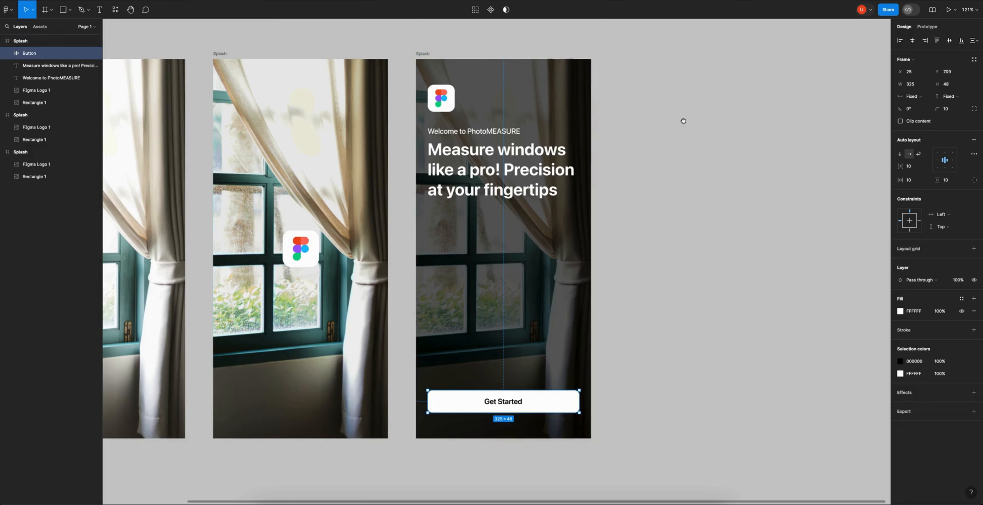
{"action": "left_click_drag", "start_coordinate": [683, 120], "coordinate": [820, 117]}
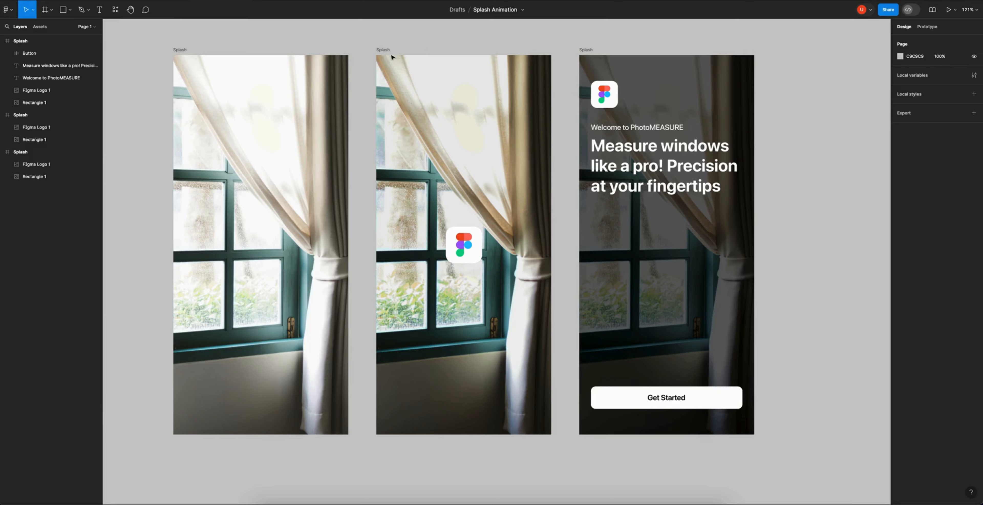
{"action": "left_click", "coordinate": [384, 50]}
{"action": "key", "text": "shift+e"}
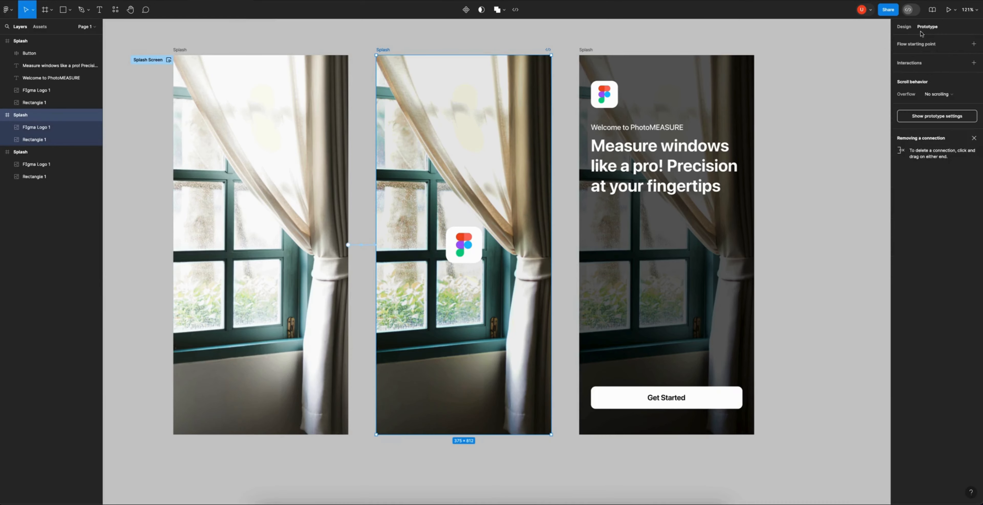
{"action": "left_click_drag", "start_coordinate": [551, 245], "coordinate": [579, 247]}
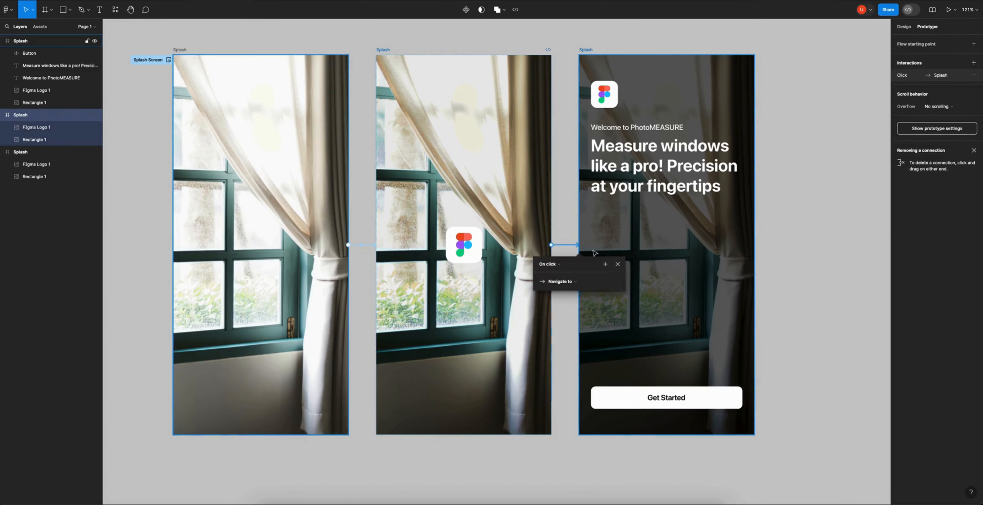
Step: Set the new connection to trigger after a 300 ms delay and give its Smart animate transition an 800 ms duration
{"action": "left_click", "coordinate": [549, 266]}
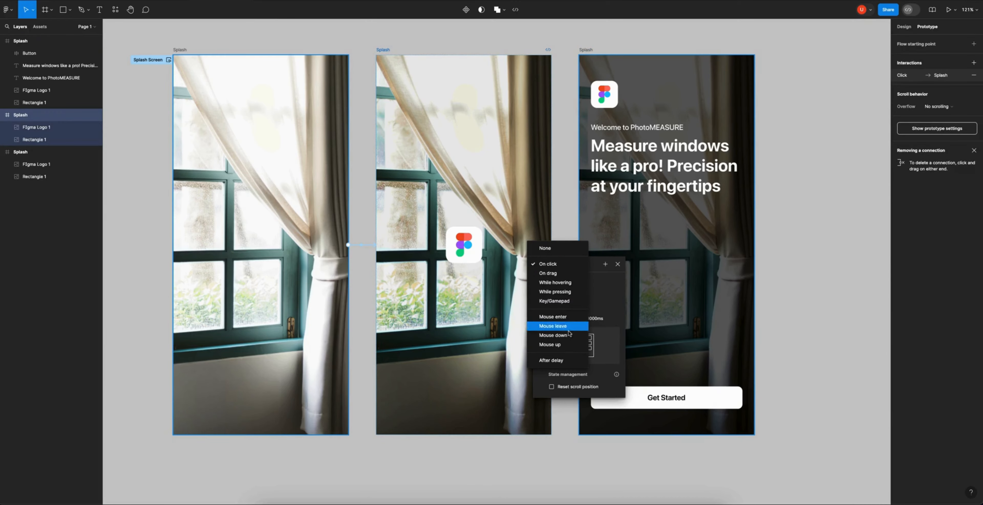
{"action": "left_click", "coordinate": [566, 357]}
{"action": "left_click", "coordinate": [563, 277]}
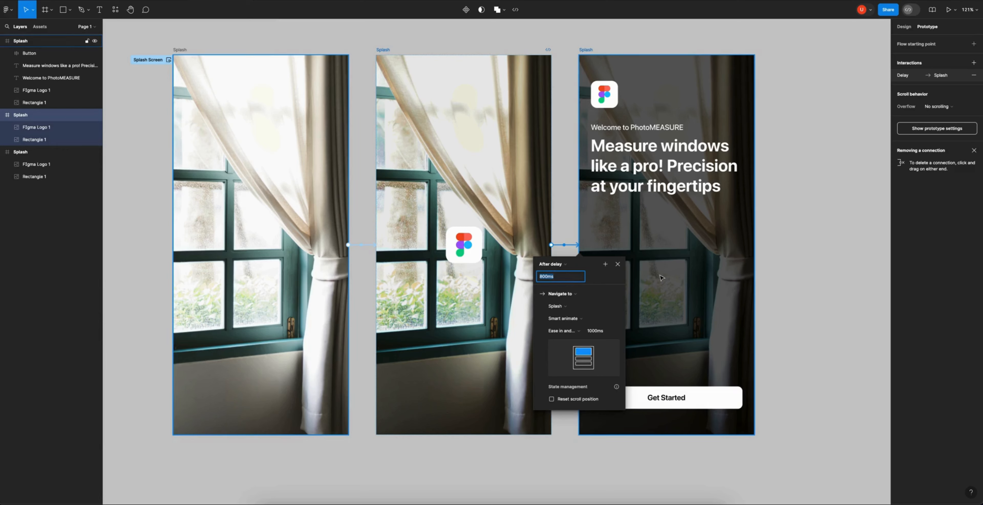
{"action": "type", "text": "3"}
{"action": "key", "text": "Return"}
{"action": "left_click", "coordinate": [598, 330]}
{"action": "type", "text": "800"}
{"action": "key", "text": "Return"}
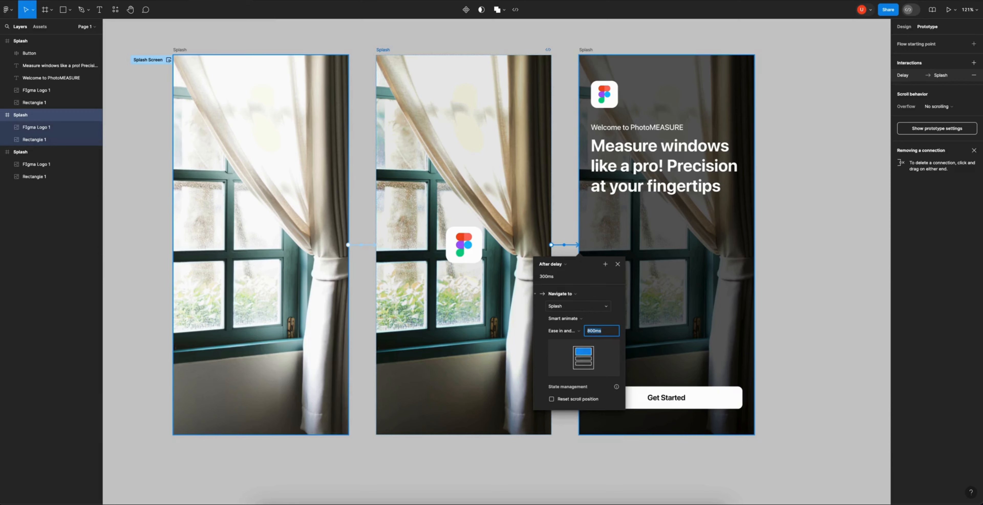
{"action": "left_click", "coordinate": [641, 437]}
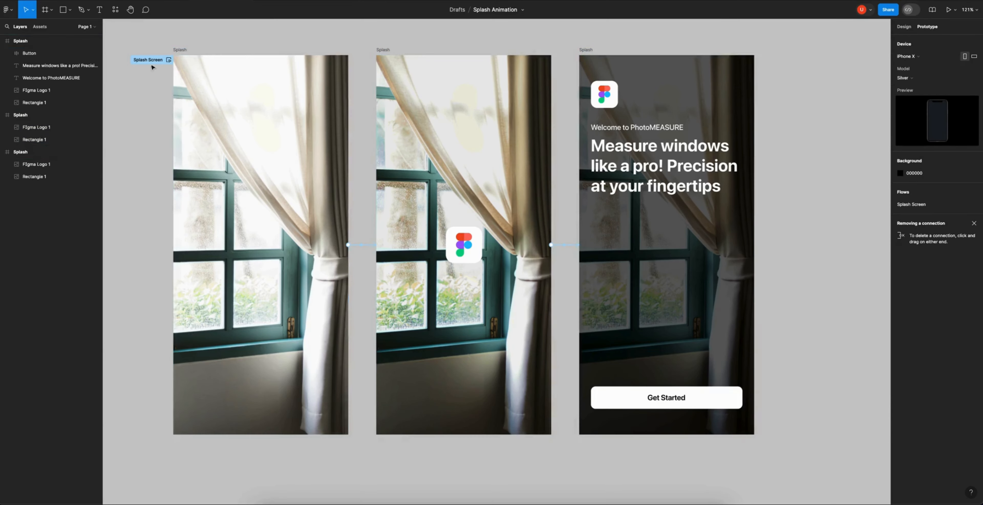
Step: Preview the Splash Screen flow through to the welcome screen, close the preview and clear the frame selection
{"action": "left_click", "coordinate": [168, 60]}
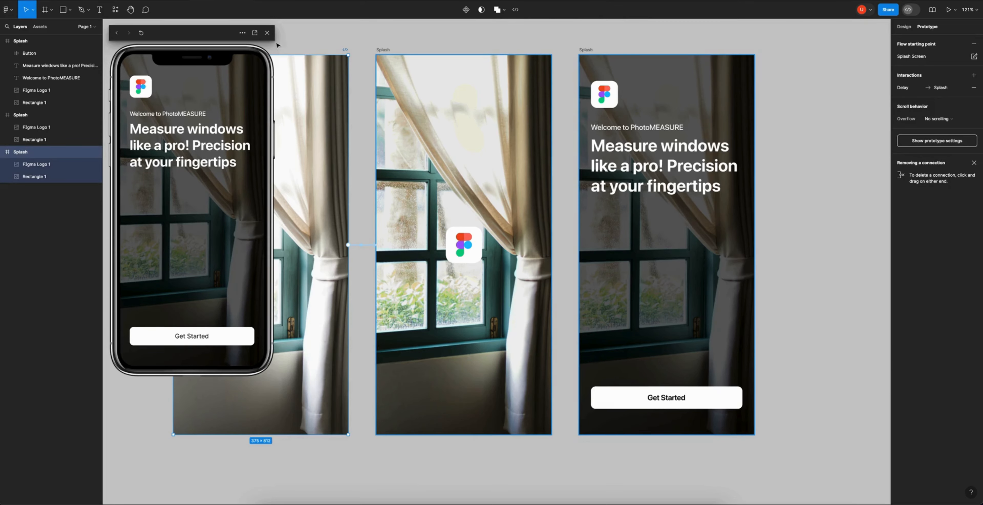
{"action": "left_click", "coordinate": [267, 33]}
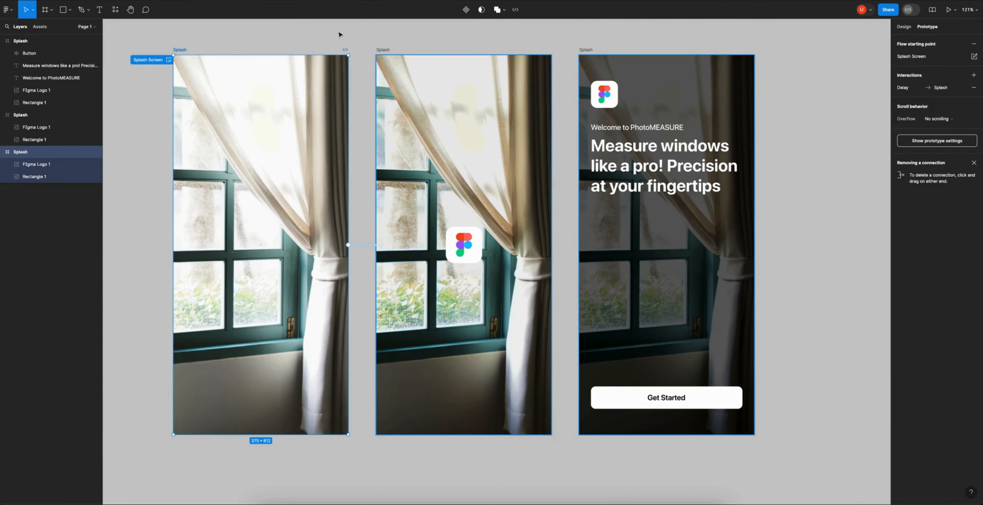
{"action": "left_click_drag", "start_coordinate": [339, 33], "coordinate": [353, 40]}
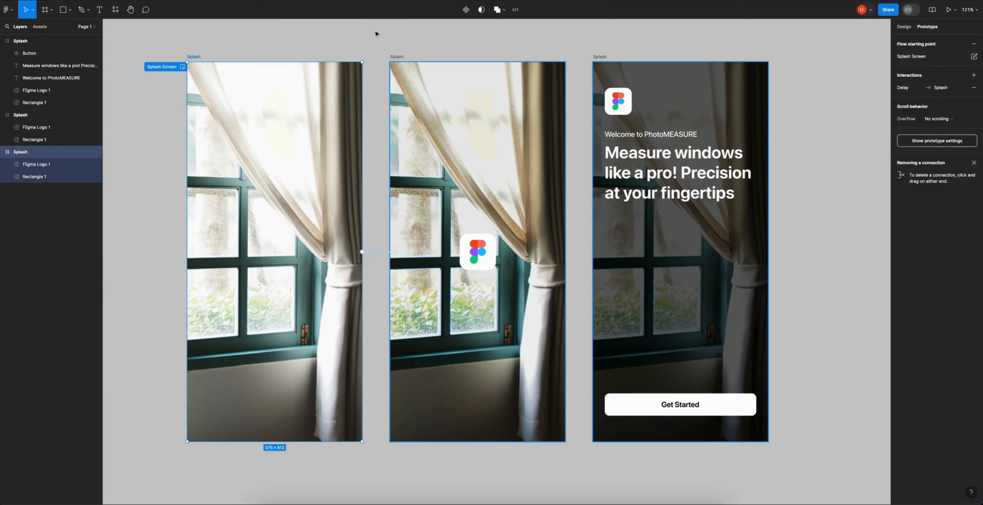
{"action": "scroll", "coordinate": [376, 34], "scroll_direction": "left", "scroll_amount": 2}
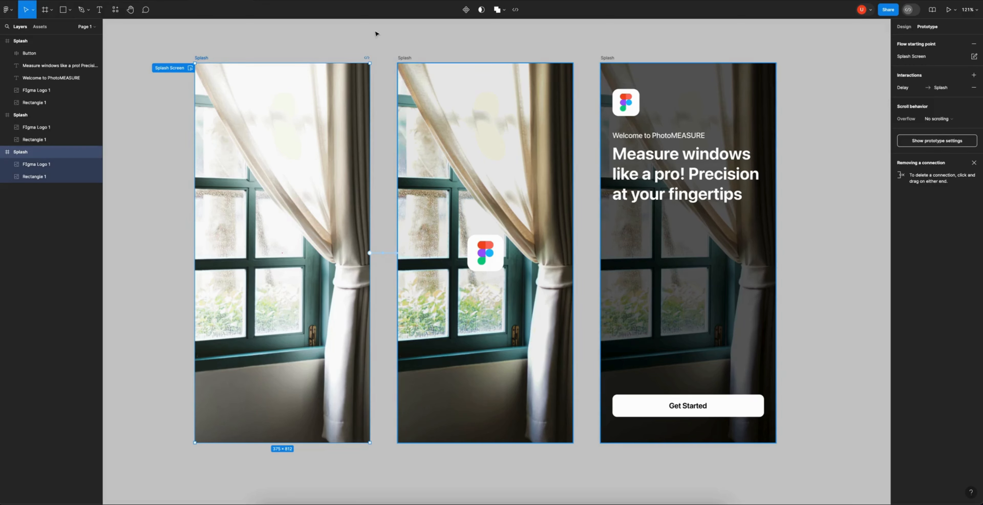
{"action": "left_click", "coordinate": [377, 33]}
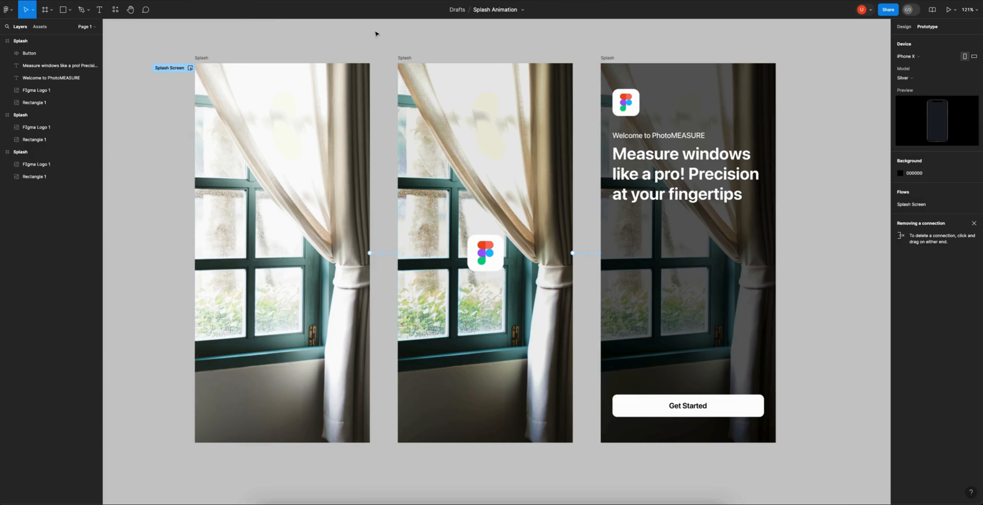